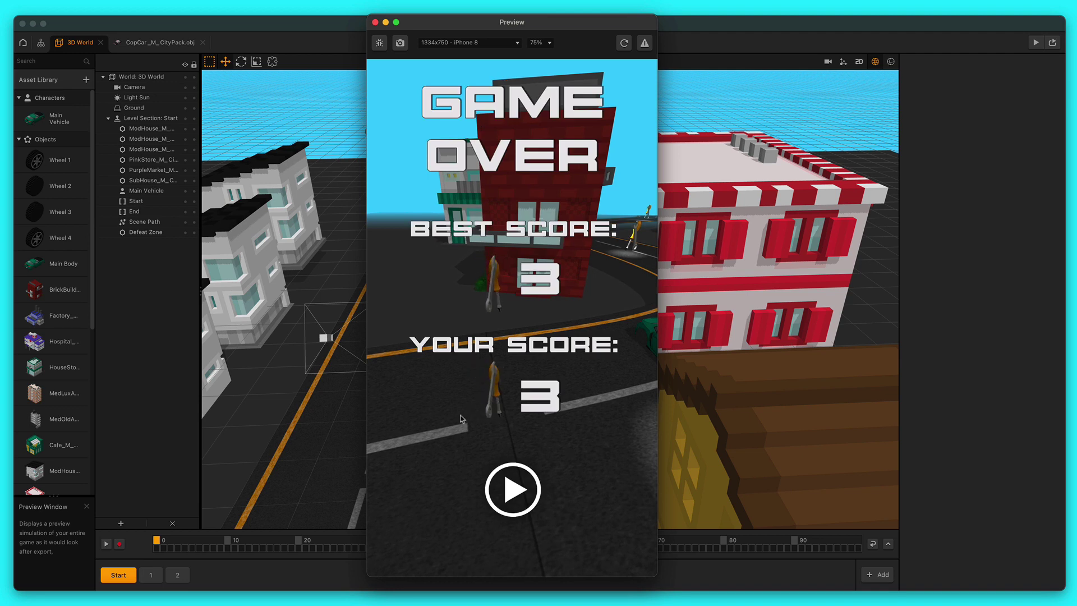
Play the Crazy Car preview twice from Game Over, steering along the road, then close the preview.
click(512, 489)
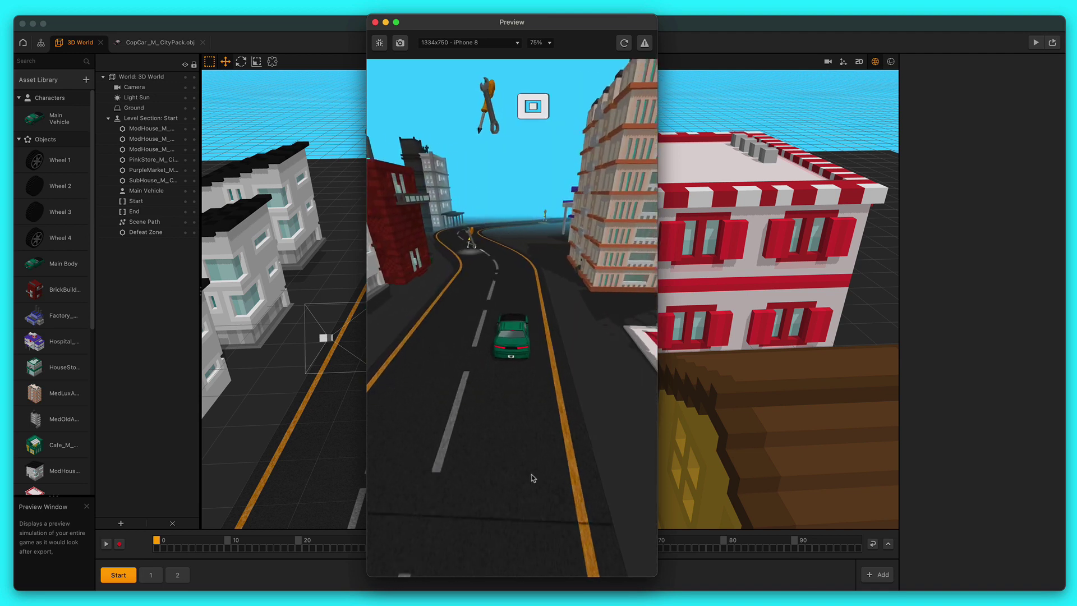
mouse_move(569, 482)
mouse_down()
mouse_move(507, 469)
mouse_move(416, 413)
mouse_move(468, 462)
mouse_move(606, 533)
mouse_move(398, 452)
mouse_move(635, 548)
mouse_move(409, 481)
mouse_move(646, 554)
mouse_move(505, 488)
mouse_move(436, 512)
mouse_move(556, 413)
mouse_up()
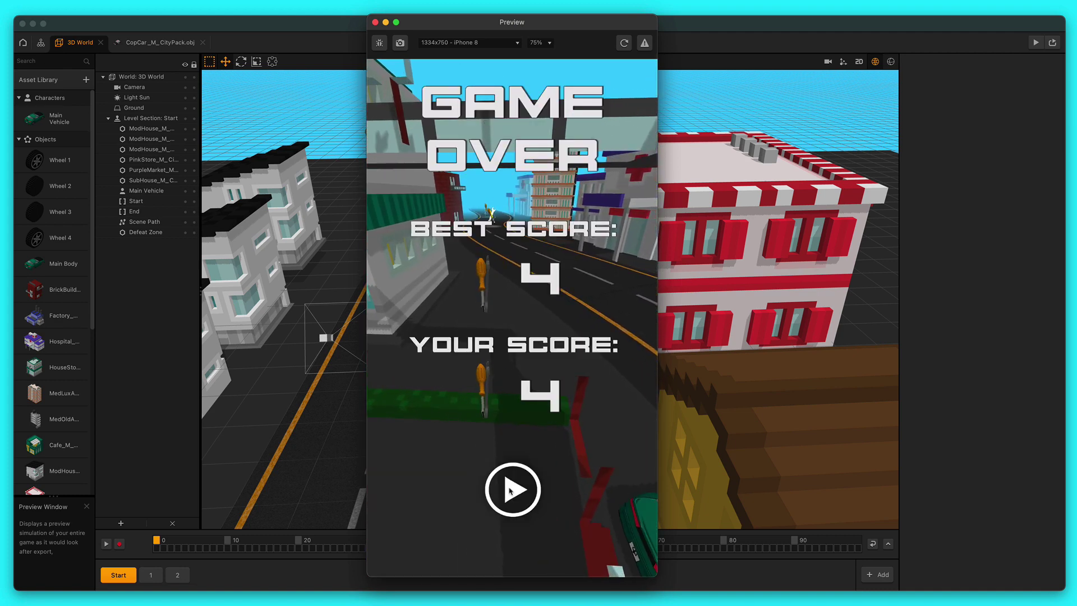
click(512, 489)
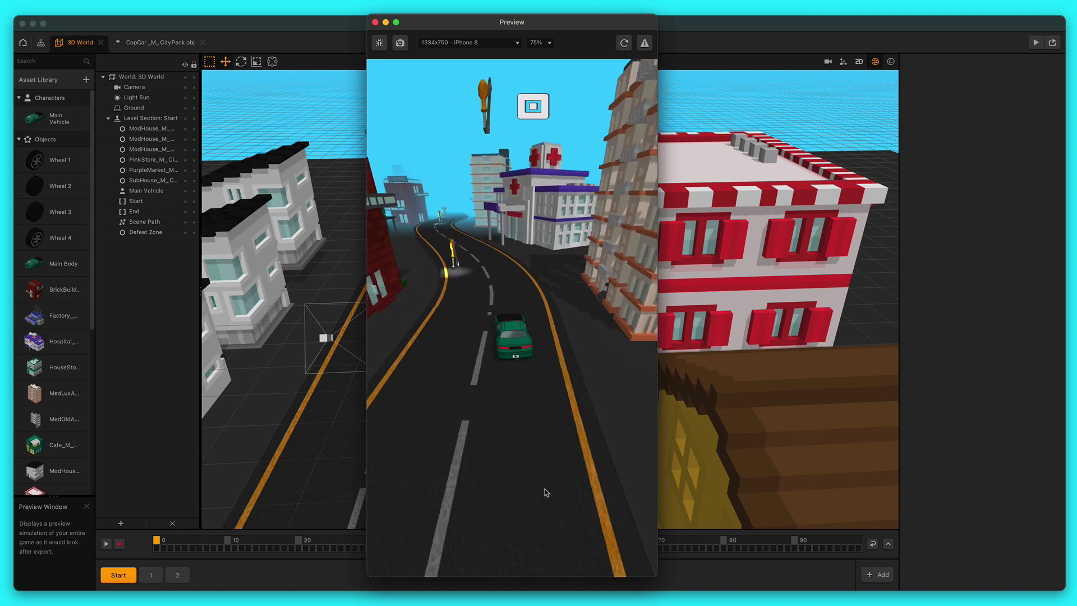
mouse_move(548, 493)
mouse_down()
mouse_move(544, 505)
mouse_move(486, 480)
mouse_move(535, 506)
mouse_up()
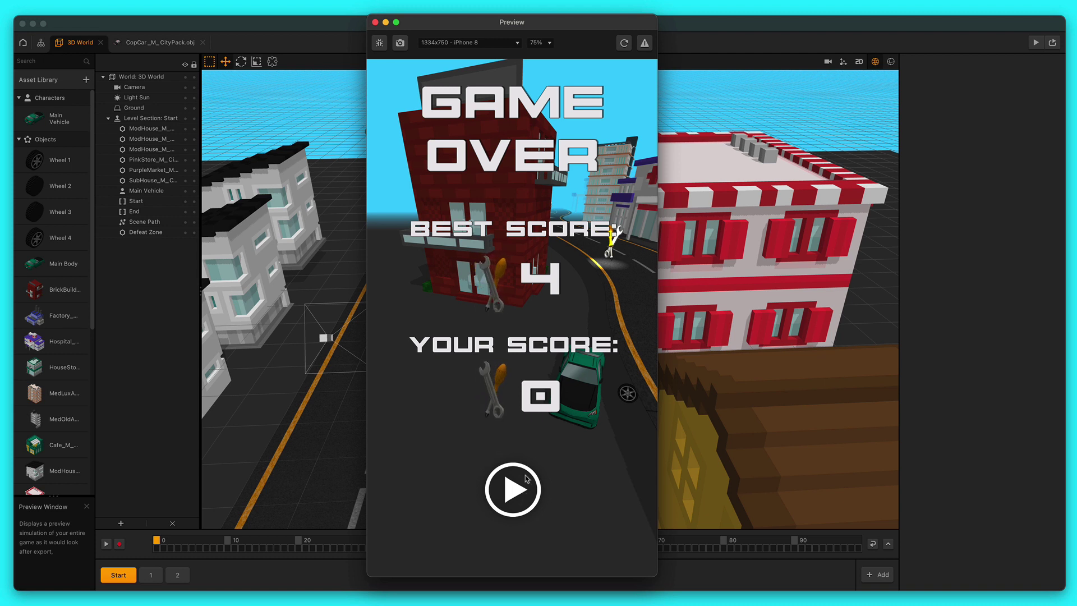
click(374, 22)
Create a new empty 3D game (Default3D) from the Home page's Create New option.
click(23, 42)
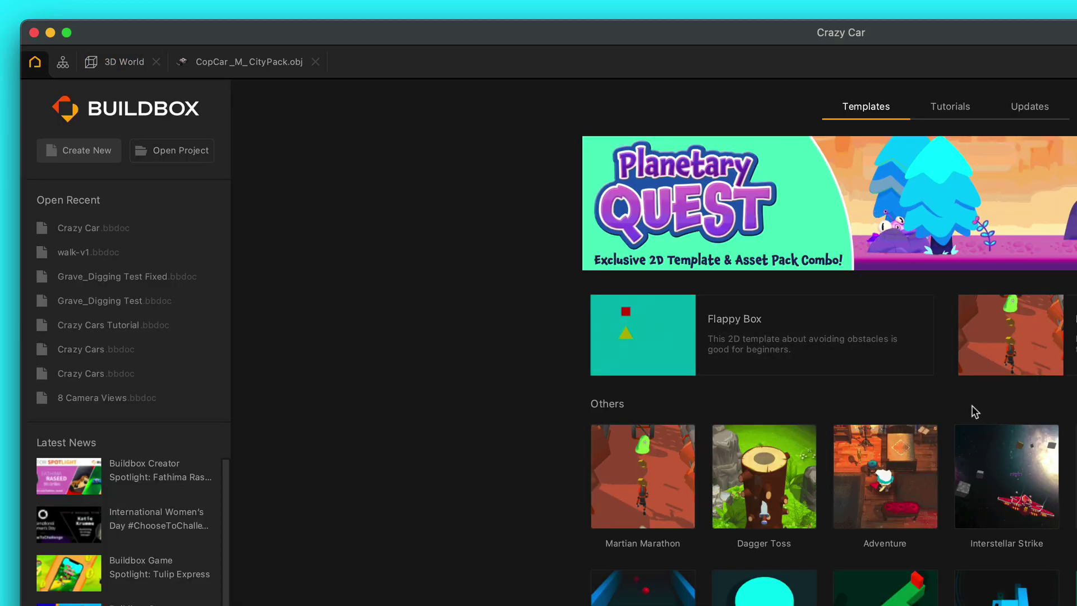
click(85, 159)
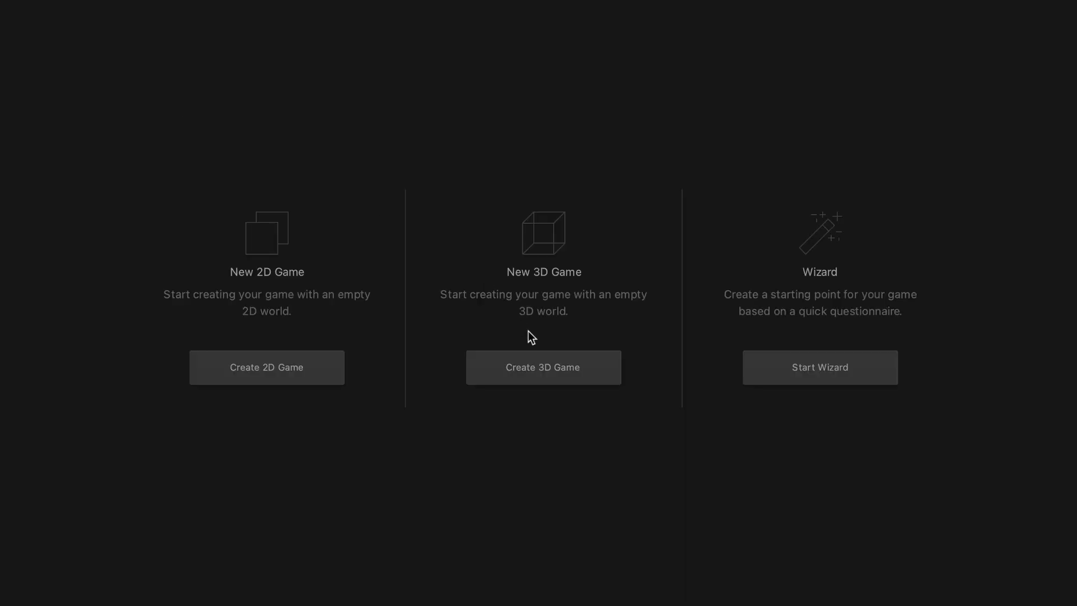
click(565, 383)
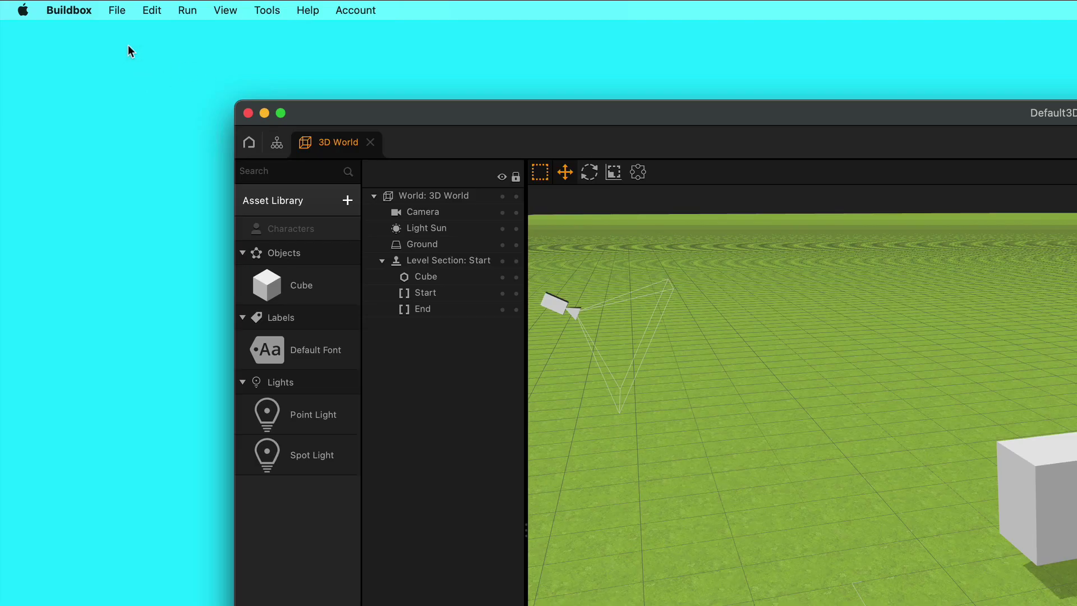
click(76, 11)
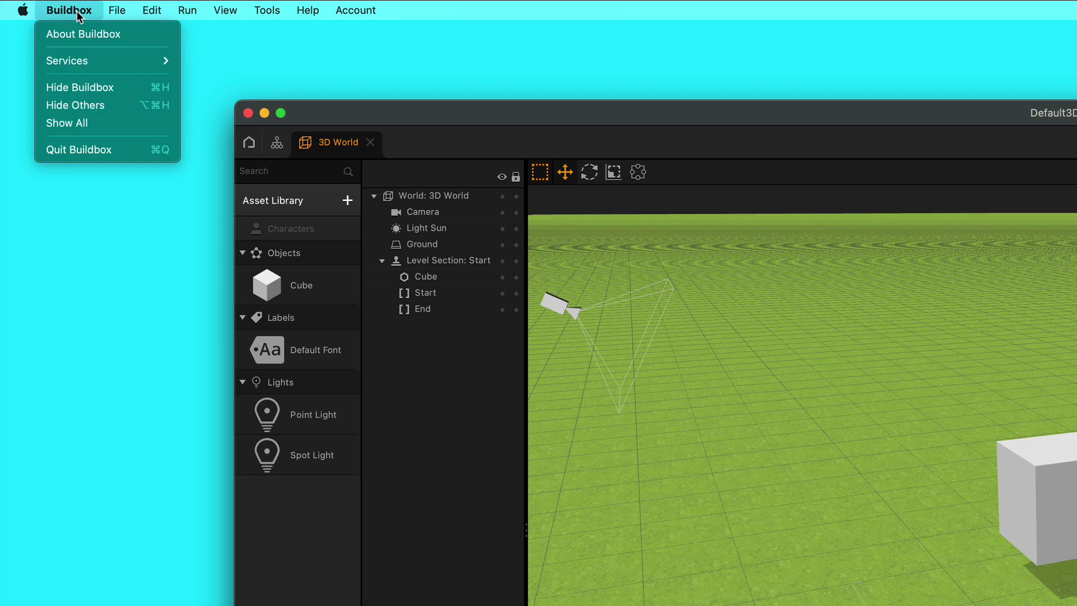
click(84, 35)
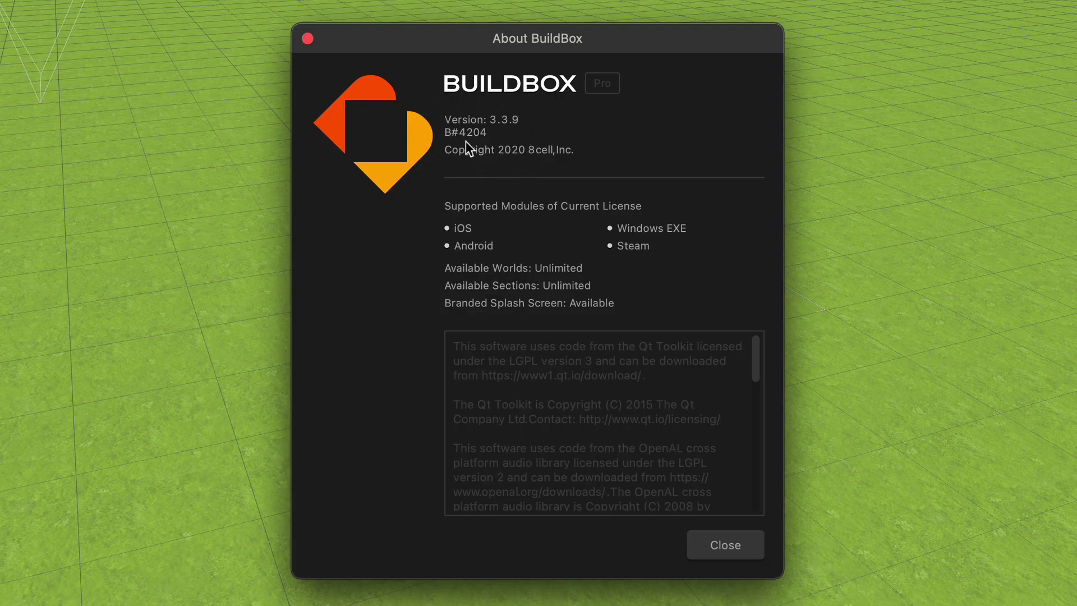
click(308, 38)
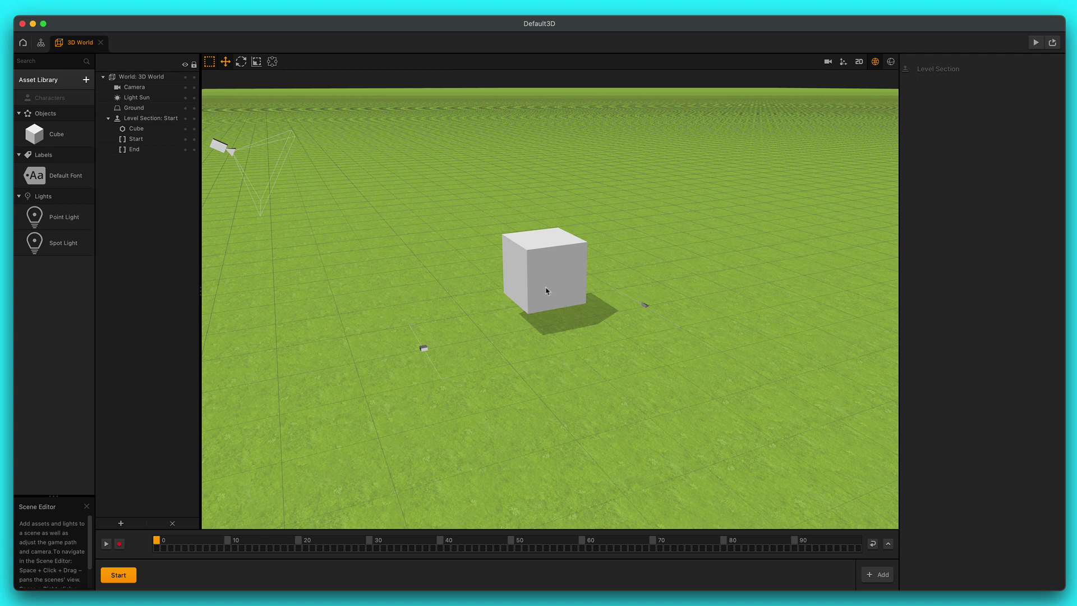
Delete the cube from the Default3D world and select the Ground object.
click(548, 289)
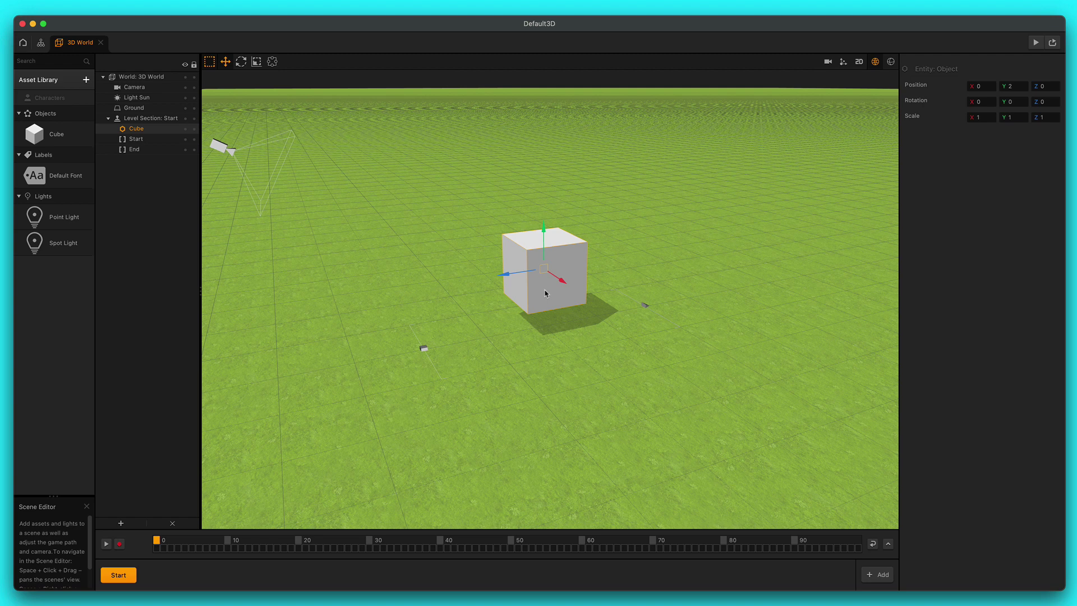
key(Delete)
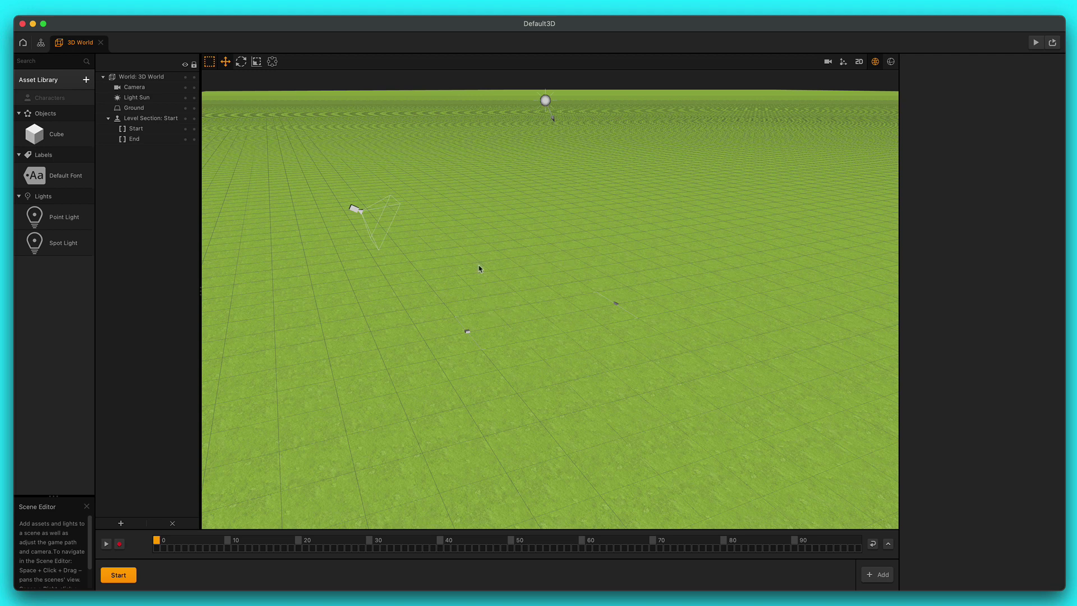
click(682, 281)
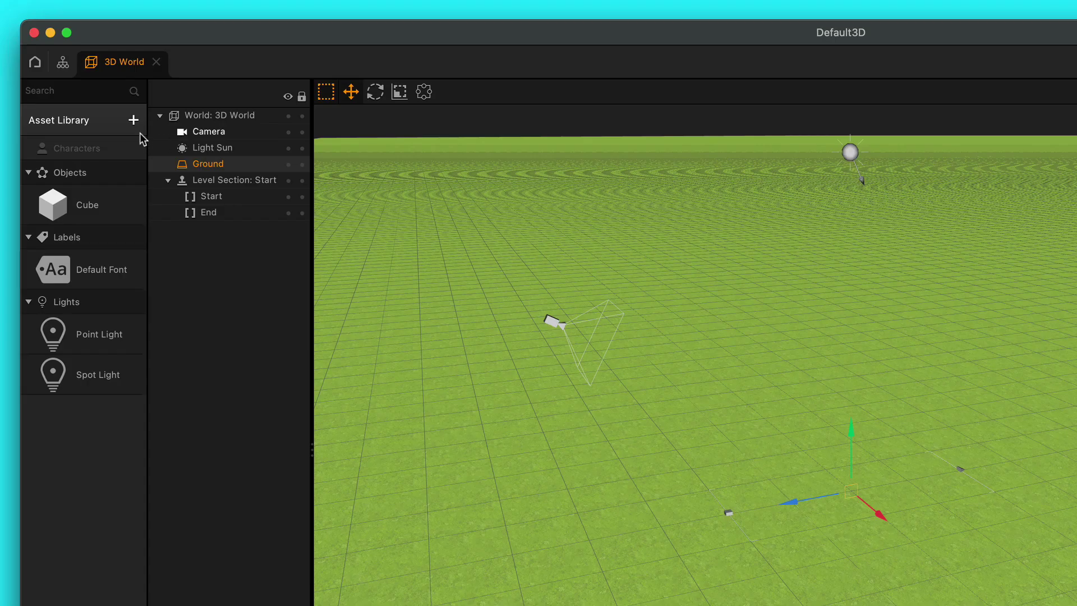
Add a Cube shape from the Asset Library, then browse its Smart Assets collection.
click(101, 121)
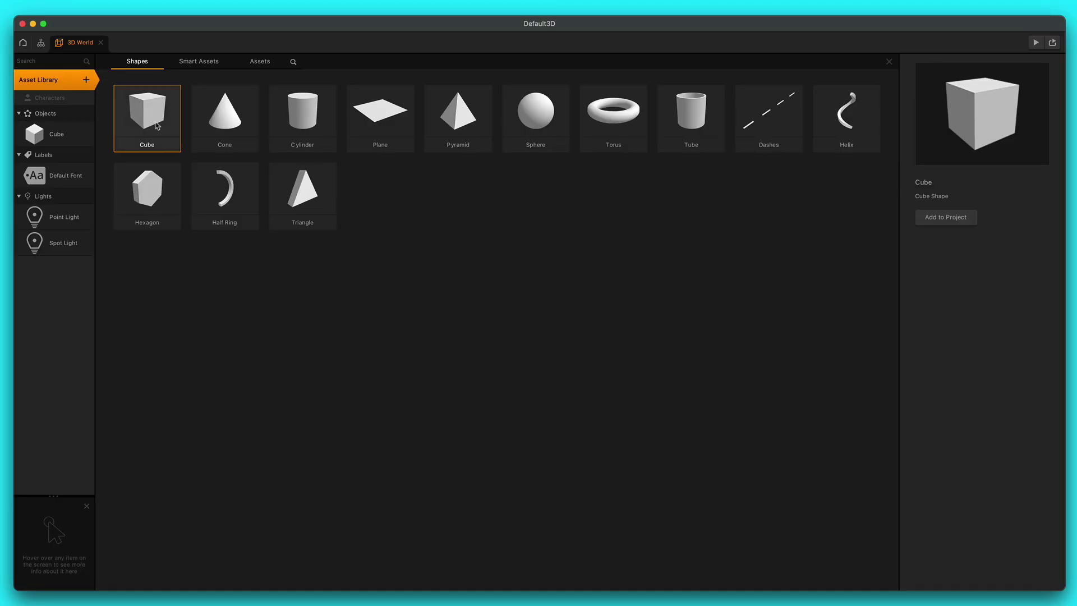
double_click(158, 126)
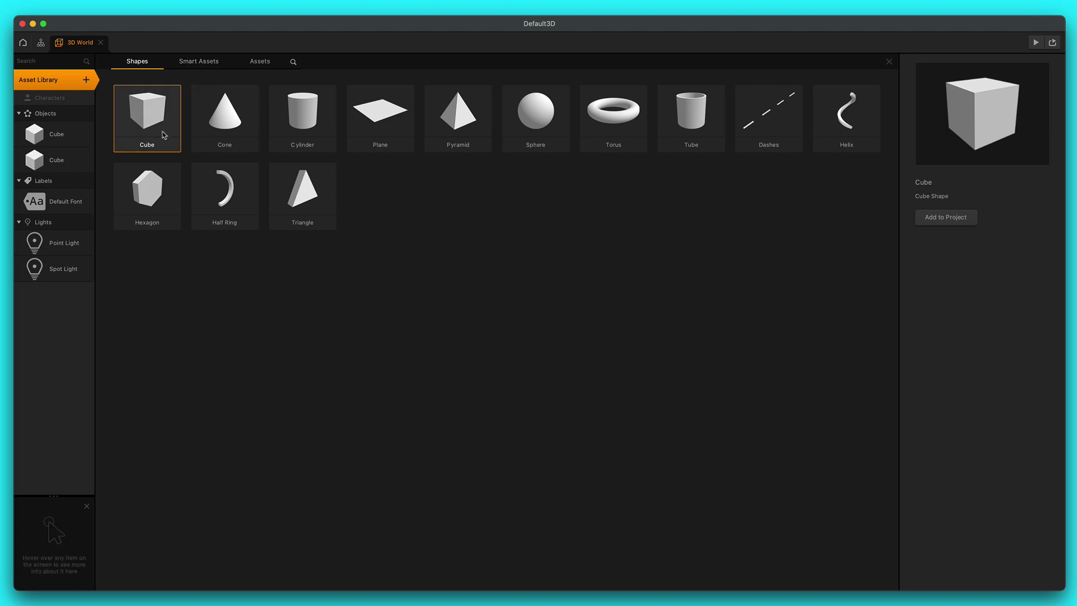
mouse_move(71, 164)
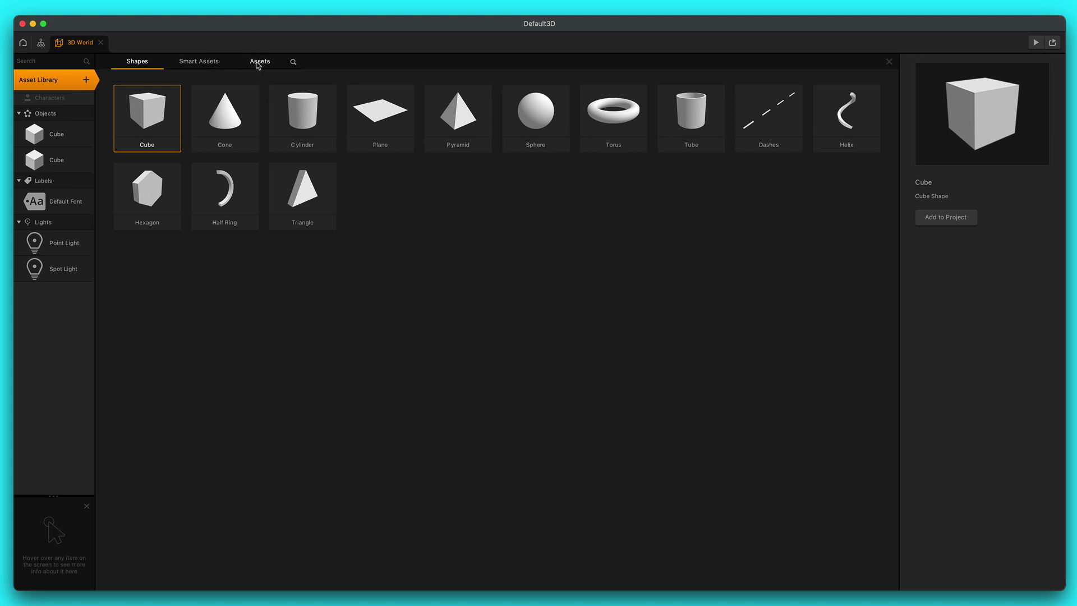
click(222, 64)
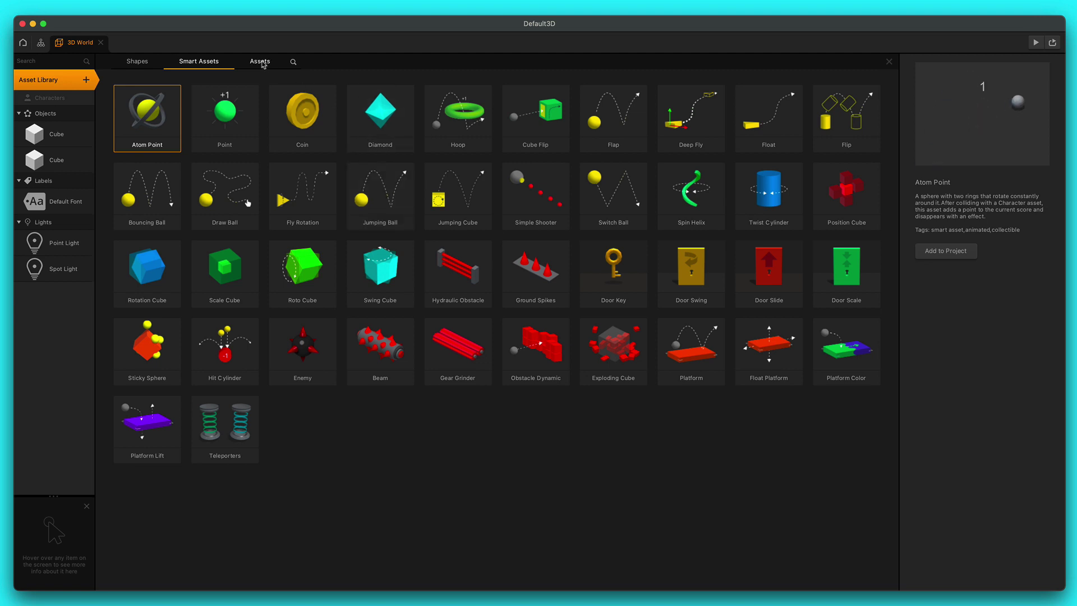
From the voxel city assets, add Main Vehicle, Brick, Factory and Hospital Buildings.
click(261, 62)
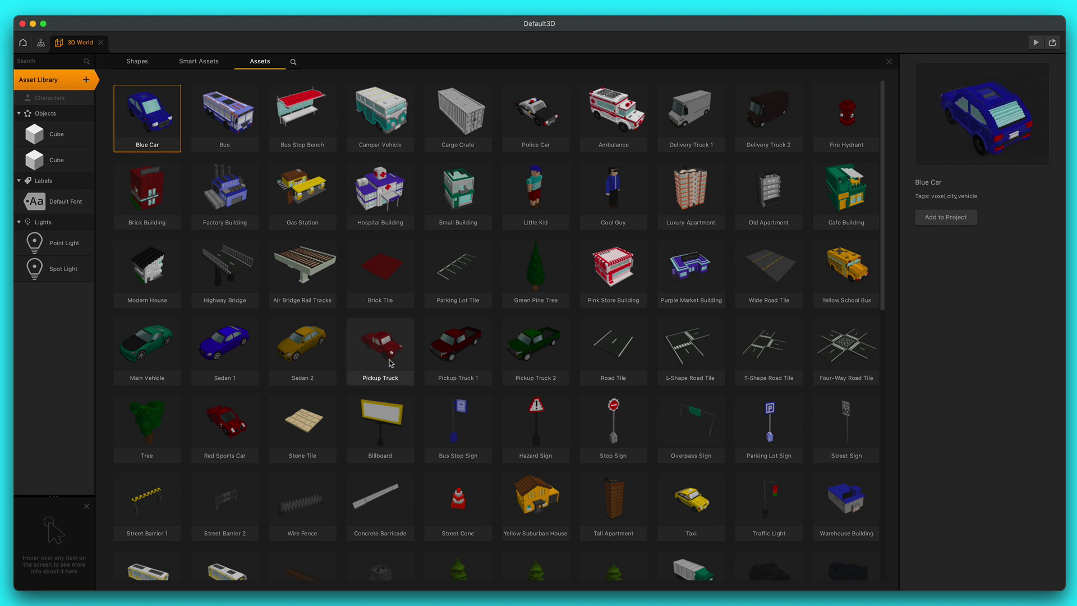
double_click(161, 350)
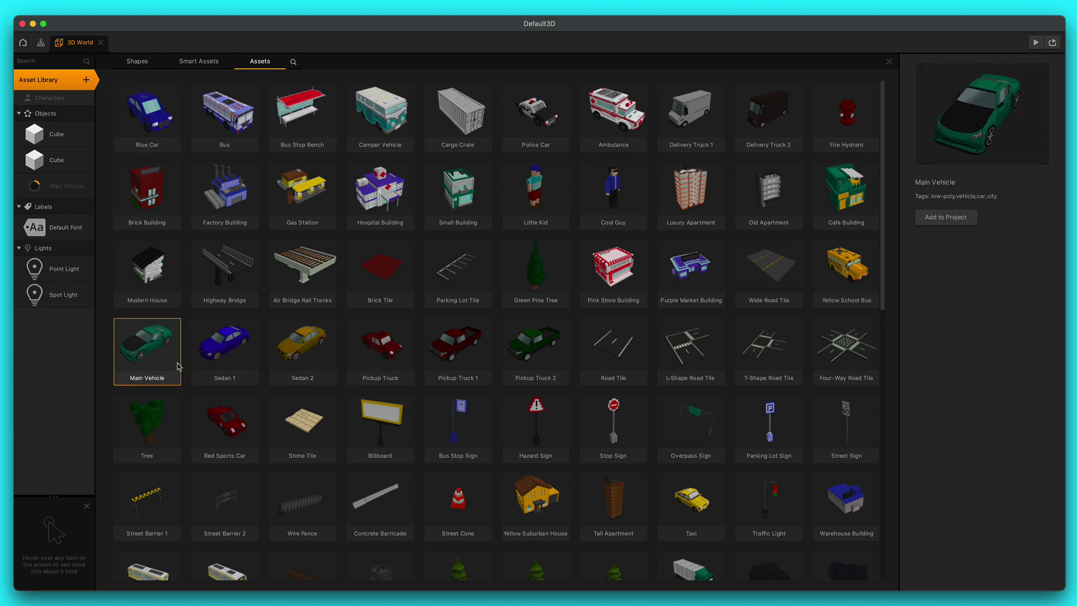
double_click(163, 194)
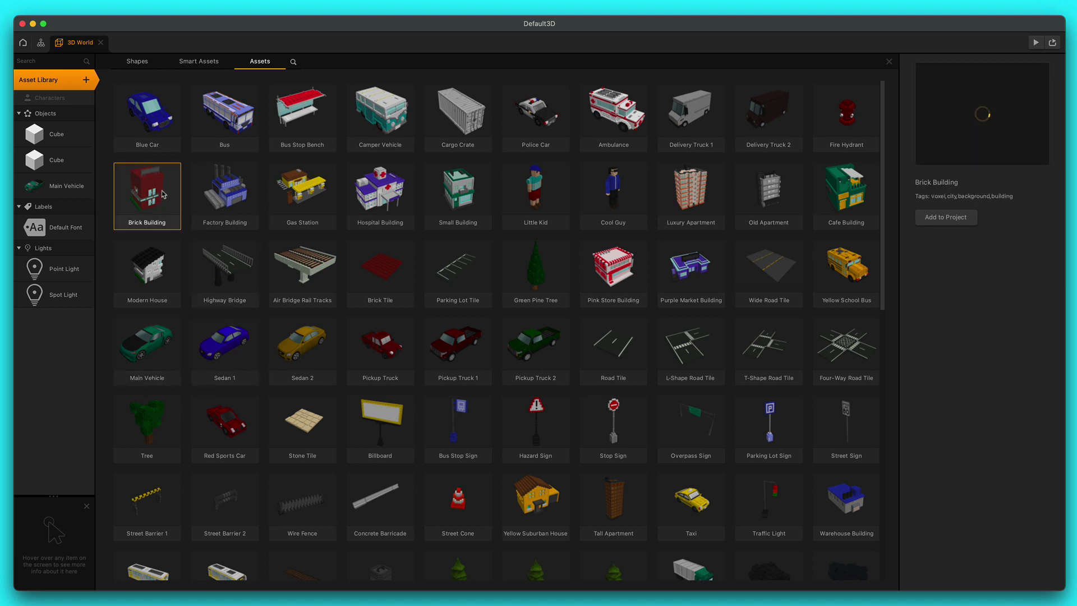
double_click(246, 198)
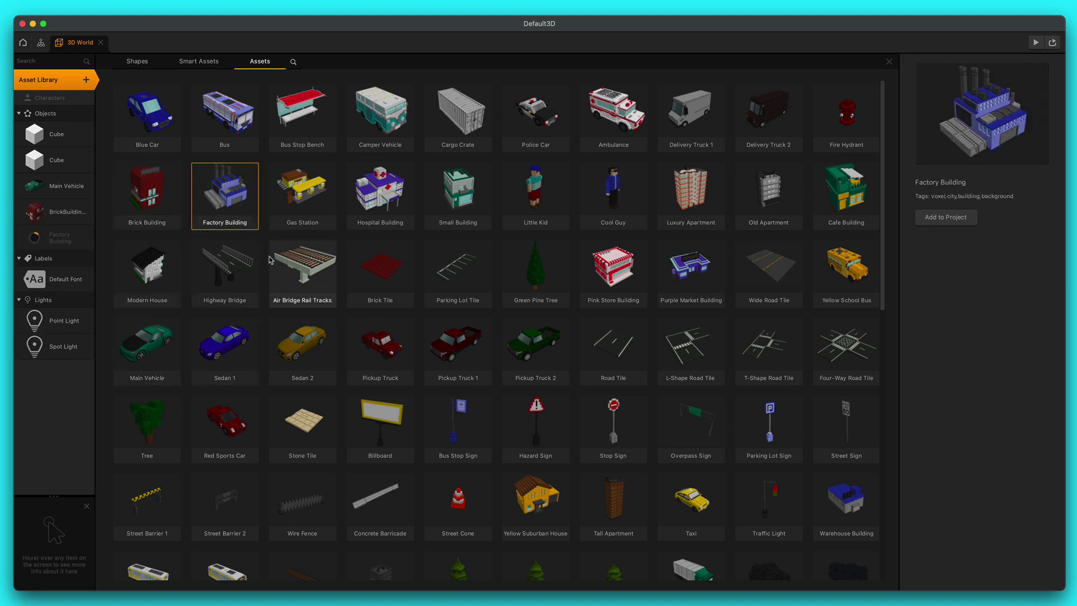
click(400, 197)
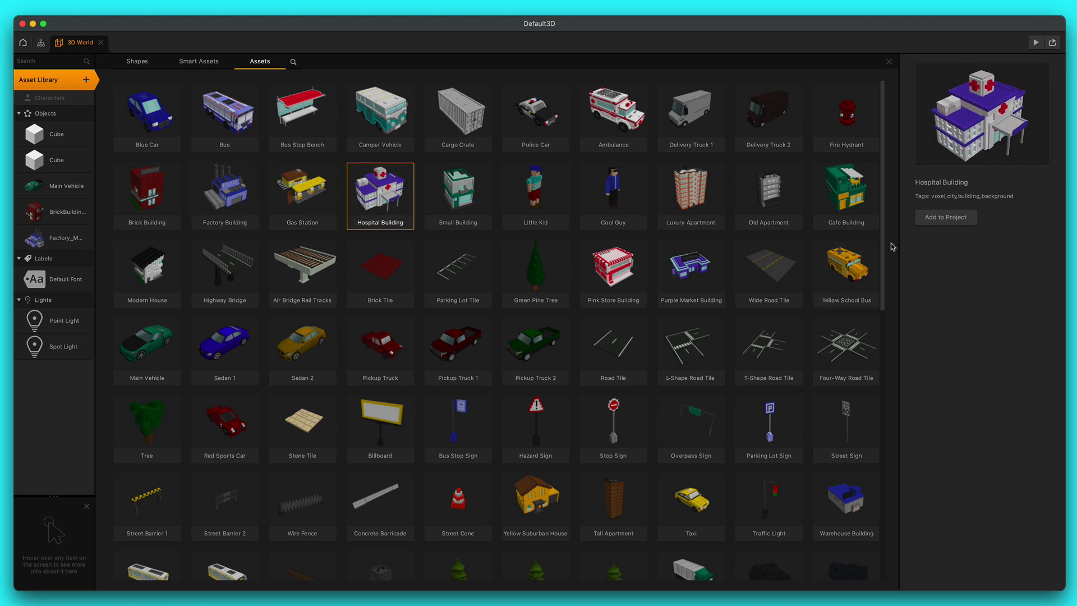
click(942, 225)
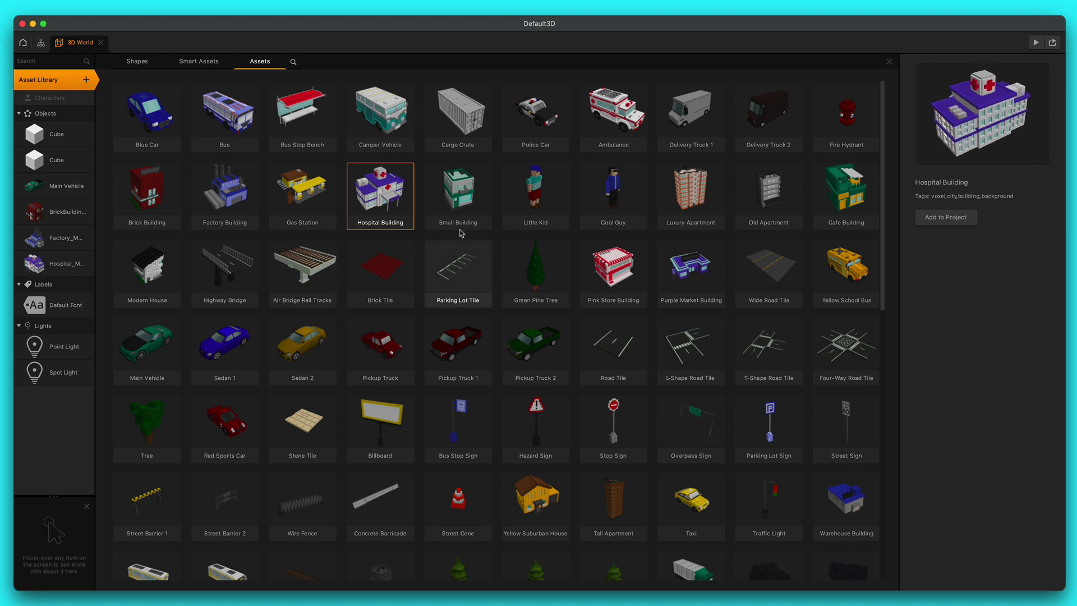
Add Small Building, Luxury and Old Apartments, Cafe, Modern House, Pink Store and Purple Market.
double_click(459, 212)
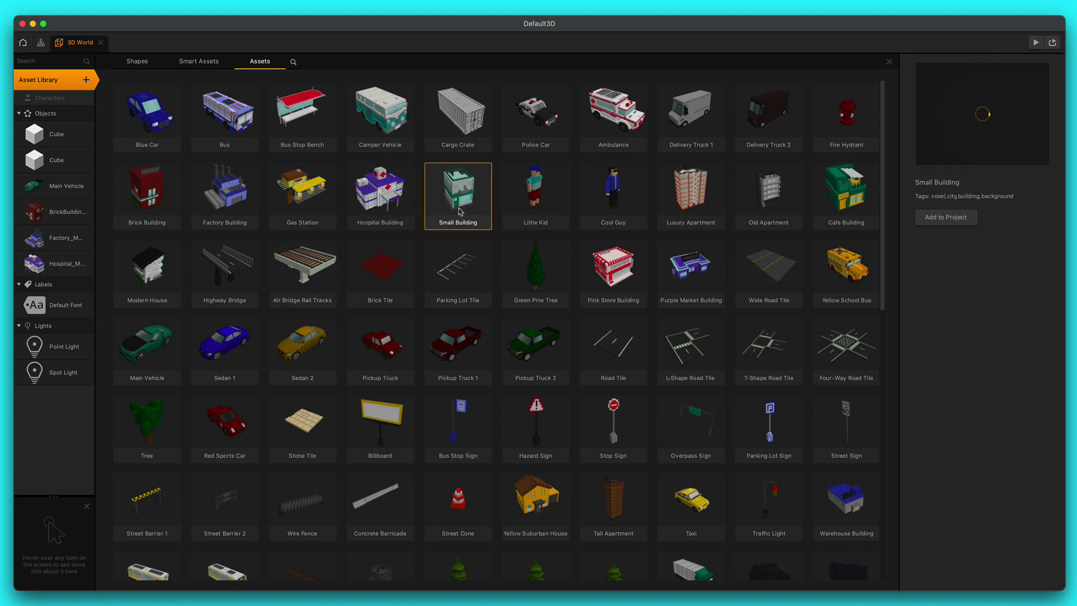
double_click(673, 205)
double_click(768, 199)
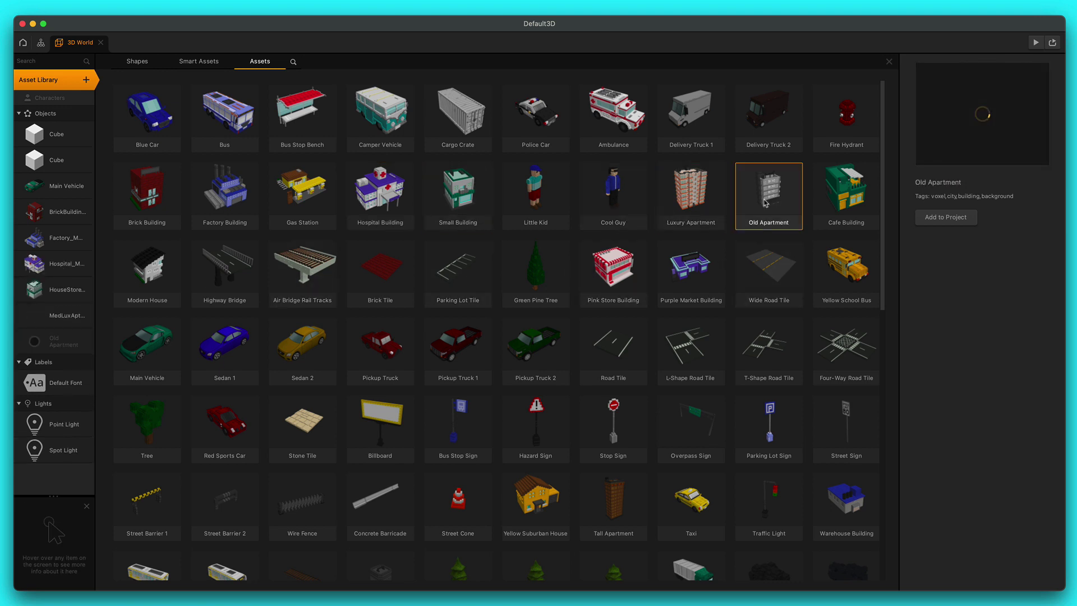
double_click(844, 193)
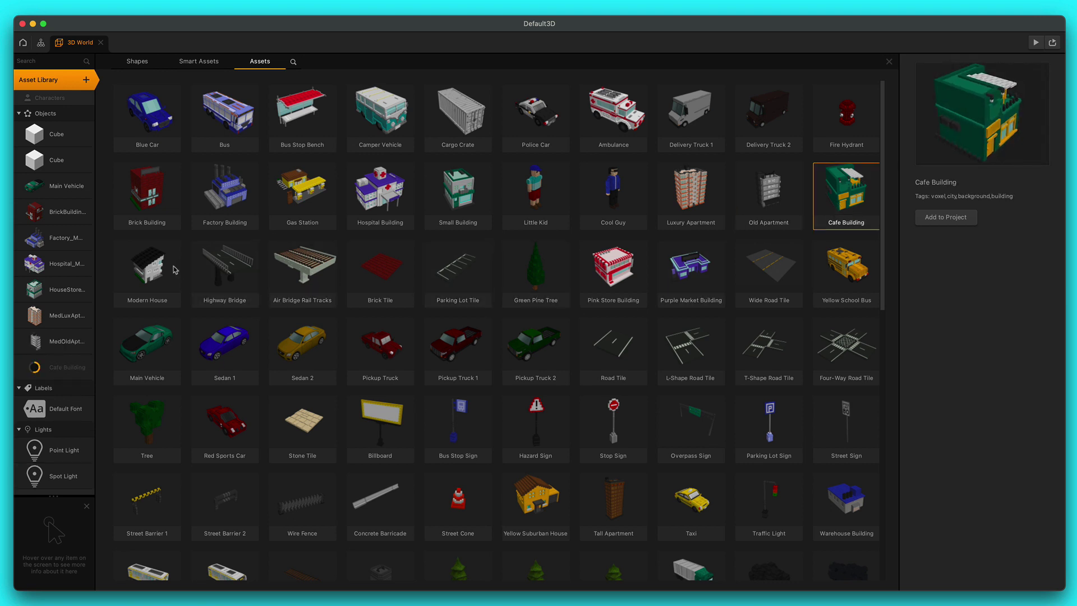
double_click(147, 263)
double_click(620, 269)
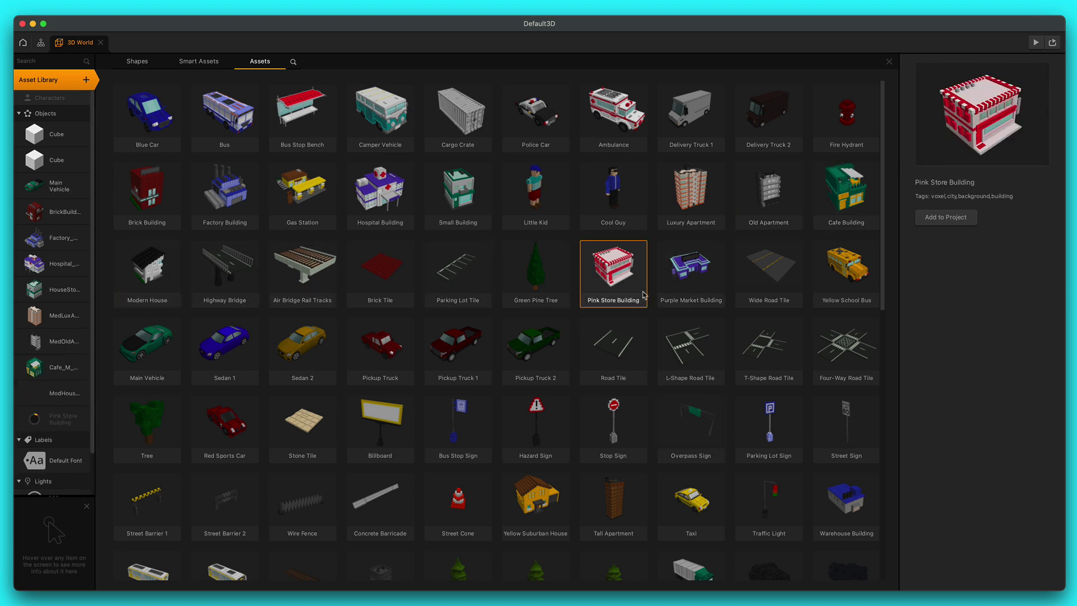
double_click(683, 278)
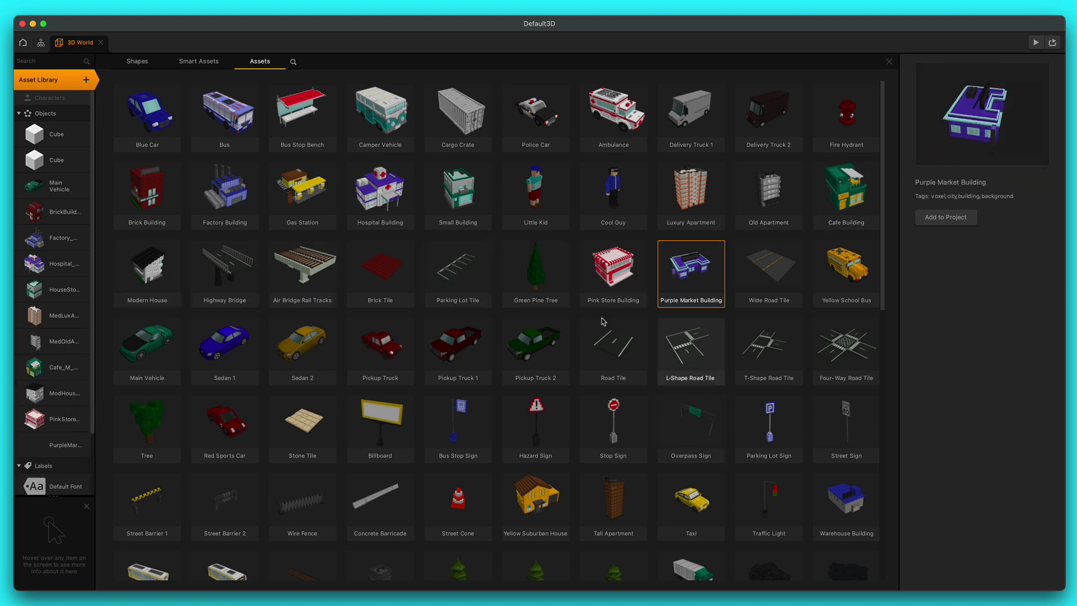
Add the Yellow Suburban House, Tall Apartment and Warehouse Building.
scroll(504, 422, down, 5)
double_click(536, 314)
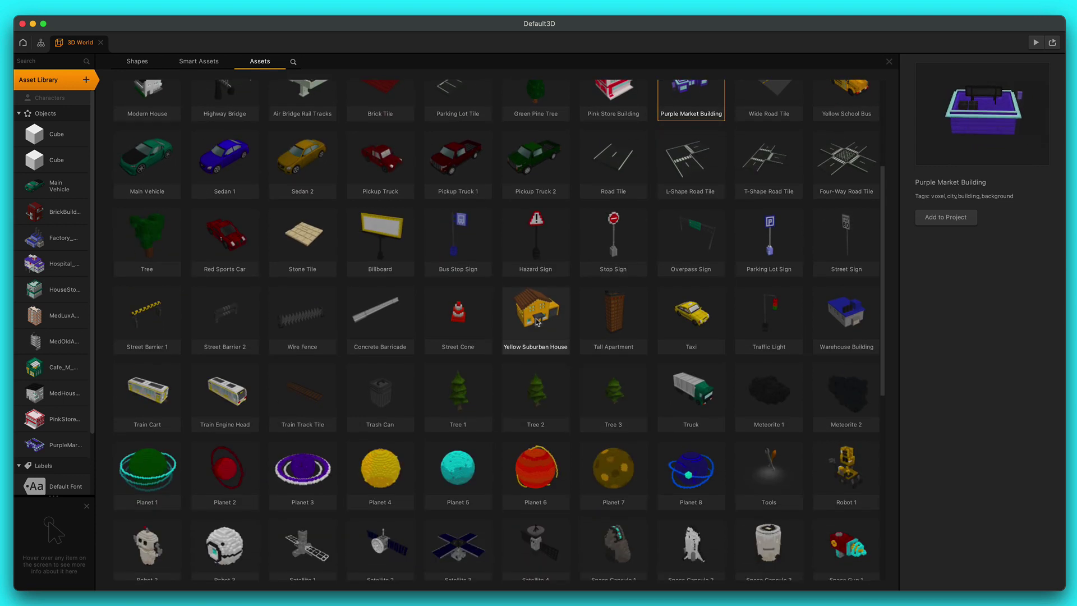
double_click(625, 320)
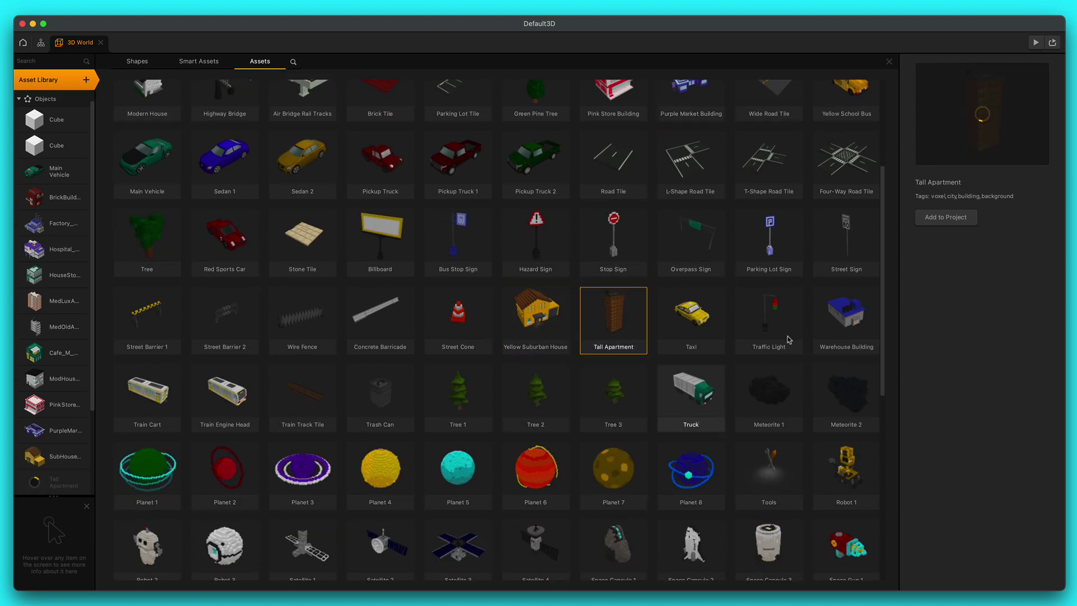
double_click(844, 313)
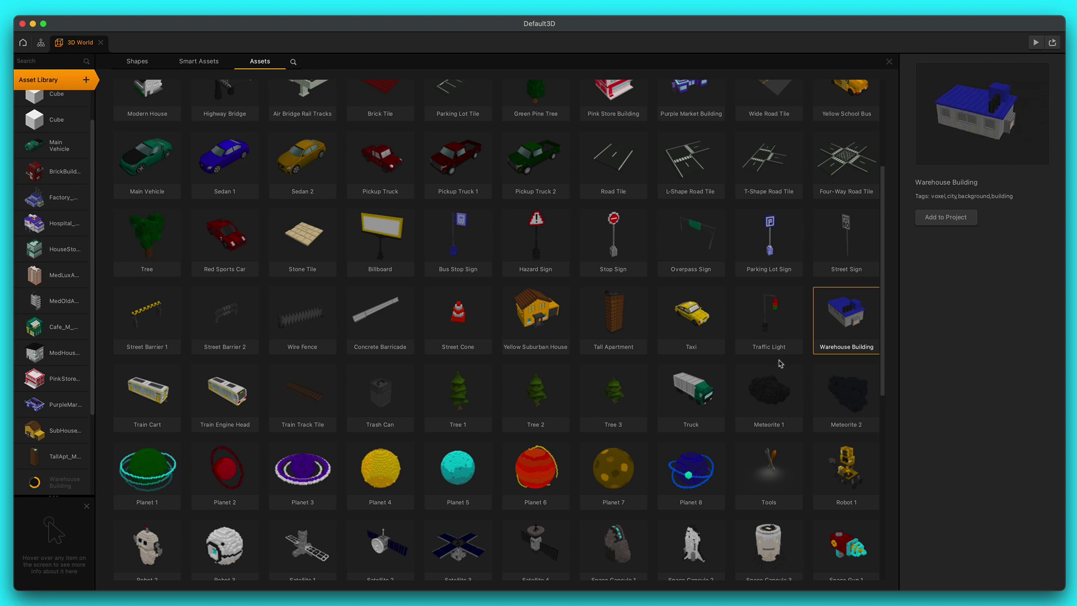
Add the Tools points collectible and close the Asset Library back to the scene.
scroll(82, 449, down, 3)
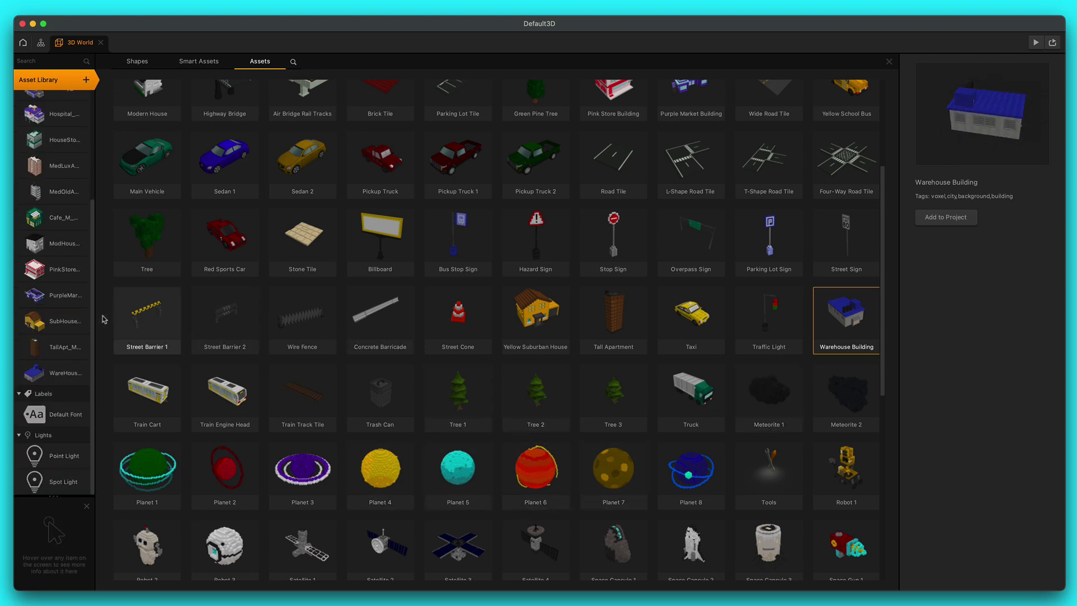
scroll(84, 317, up, 3)
scroll(342, 267, up, 2)
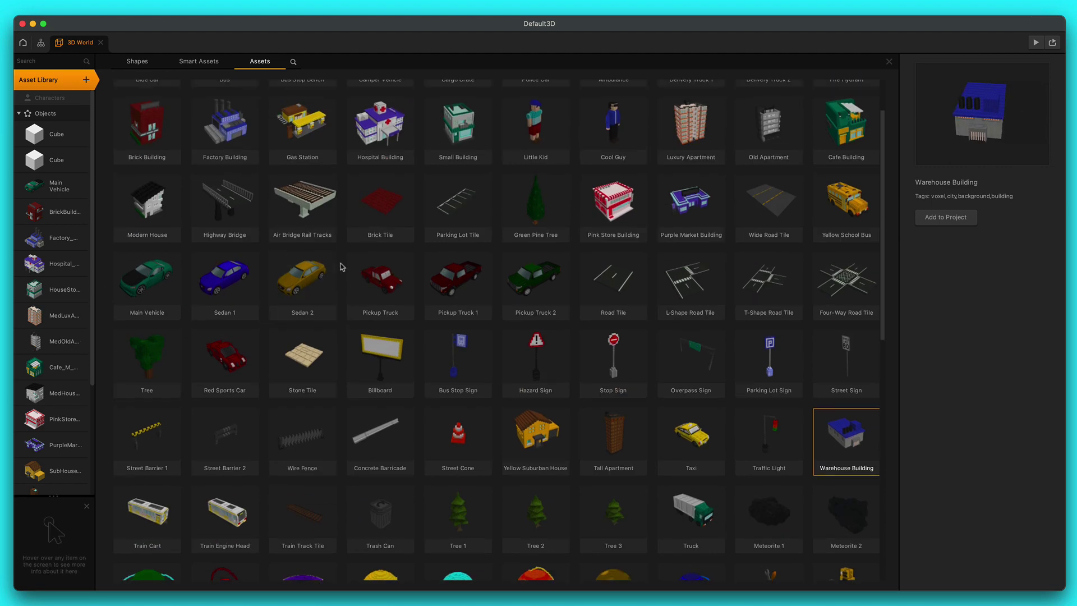
scroll(341, 267, up, 1)
scroll(533, 456, down, 4)
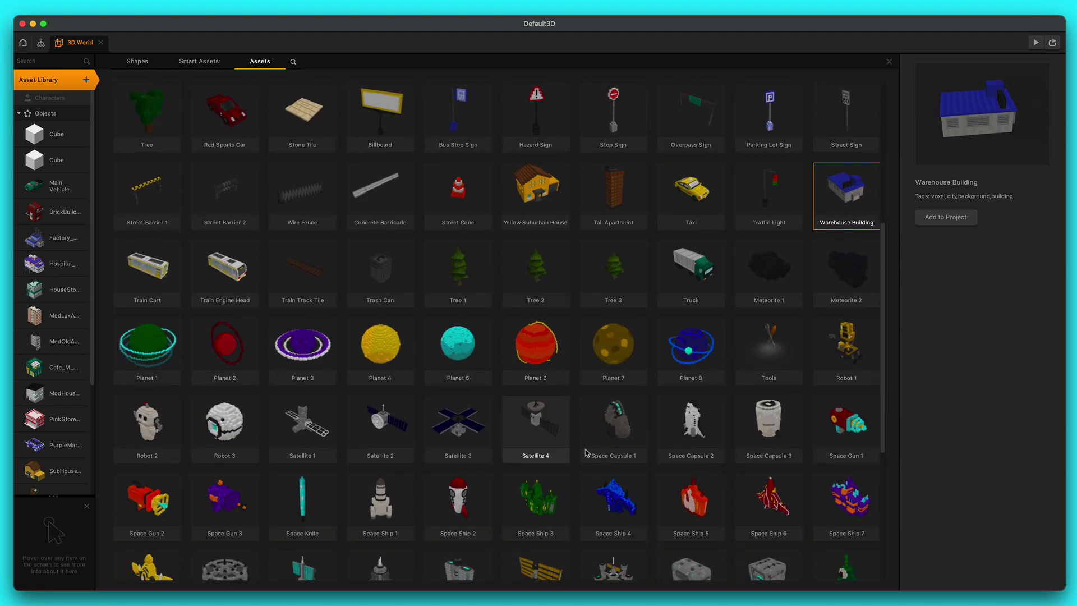
click(783, 357)
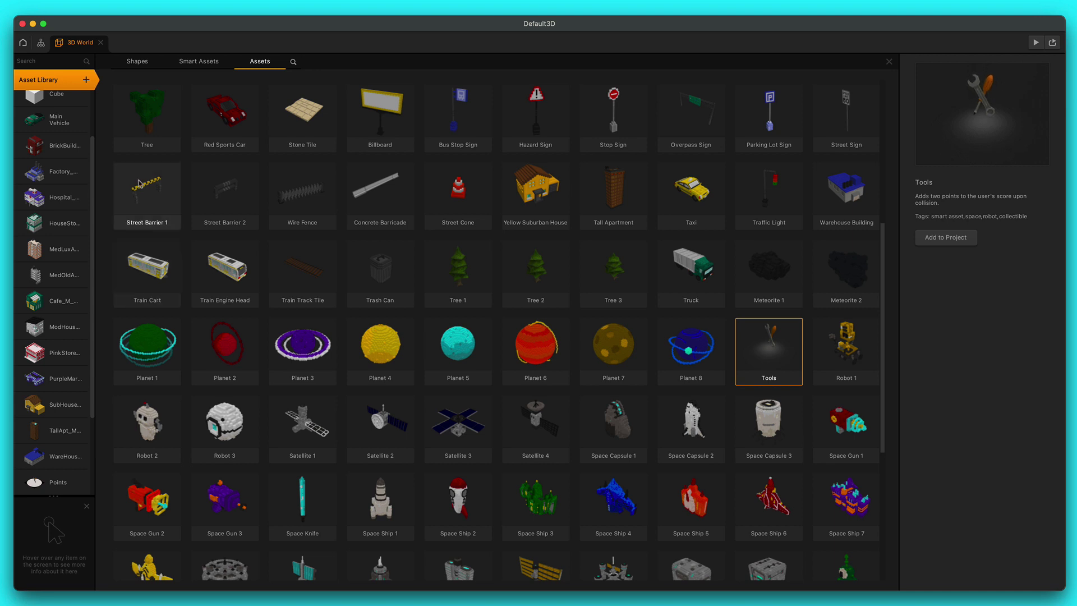
mouse_move(67, 83)
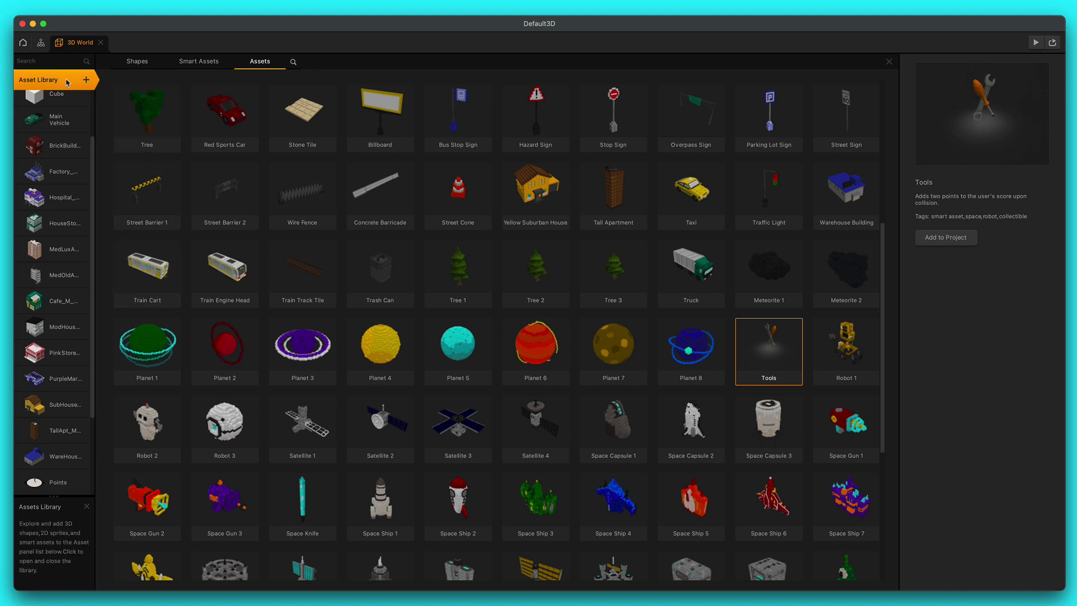
click(67, 82)
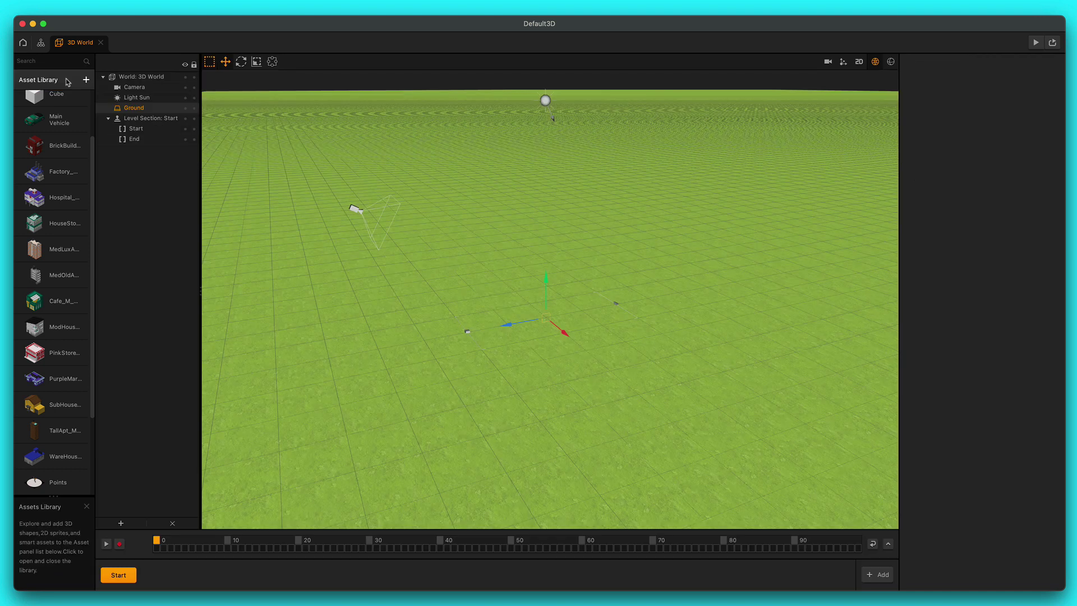
Make Main Vehicle a character with its Collision Group set to Character.
scroll(68, 151, up, 3)
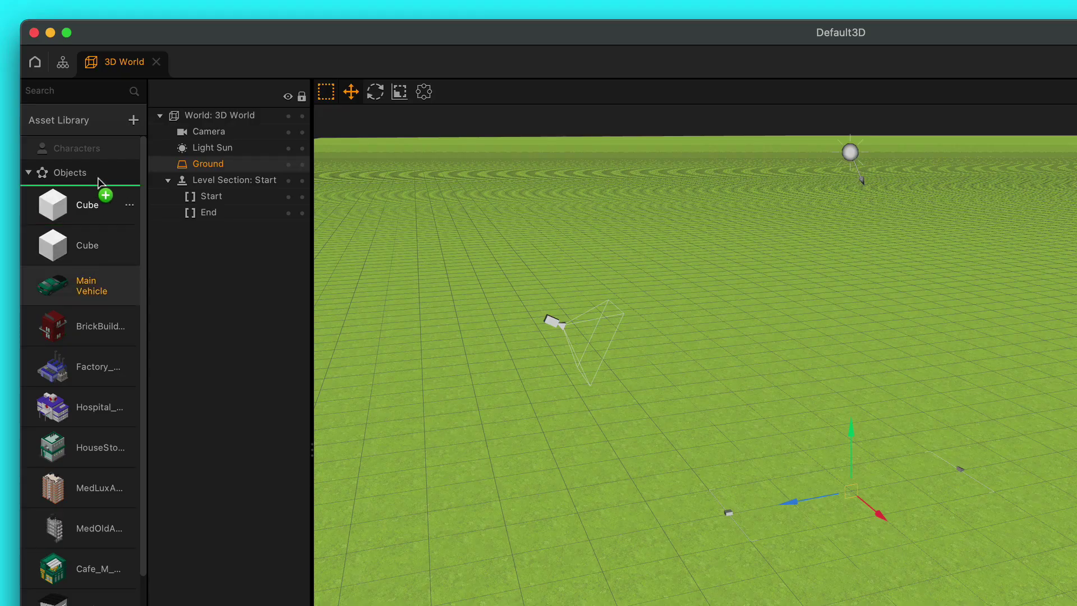
drag(98, 182, 89, 149)
click(84, 187)
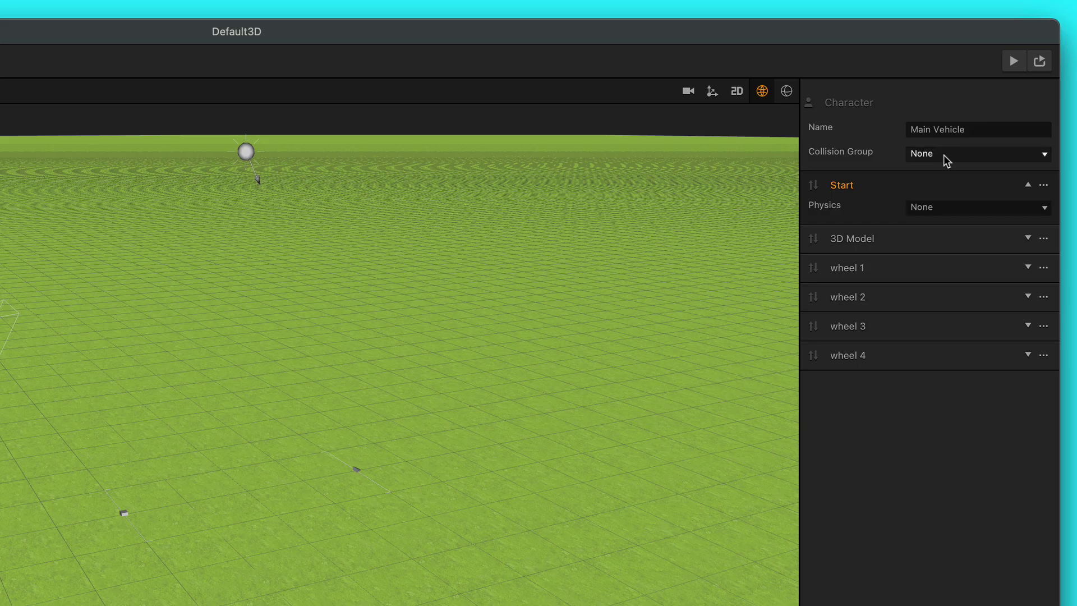
click(943, 153)
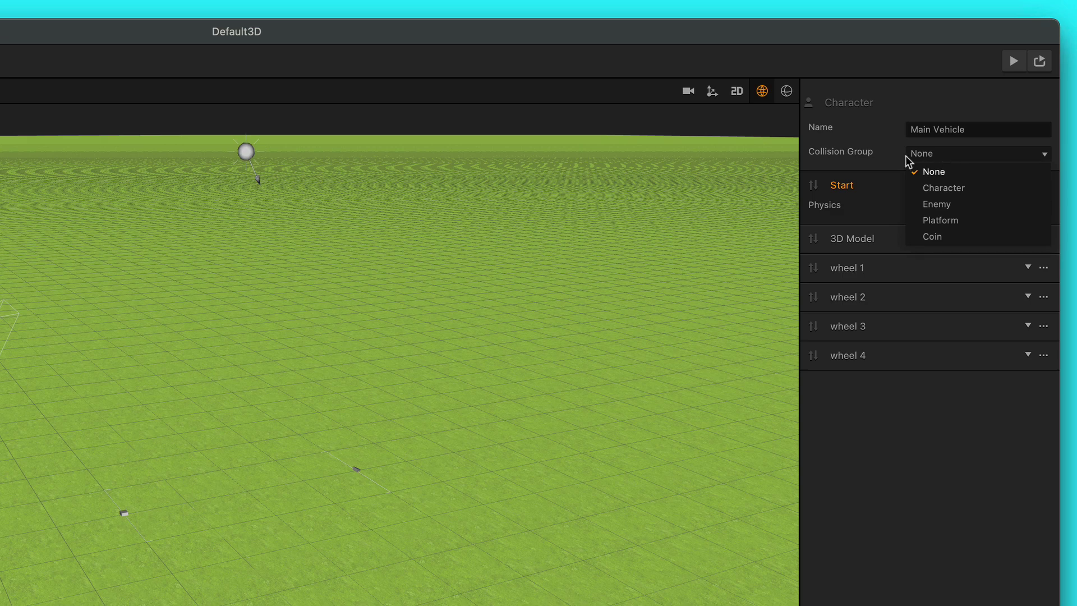
click(978, 190)
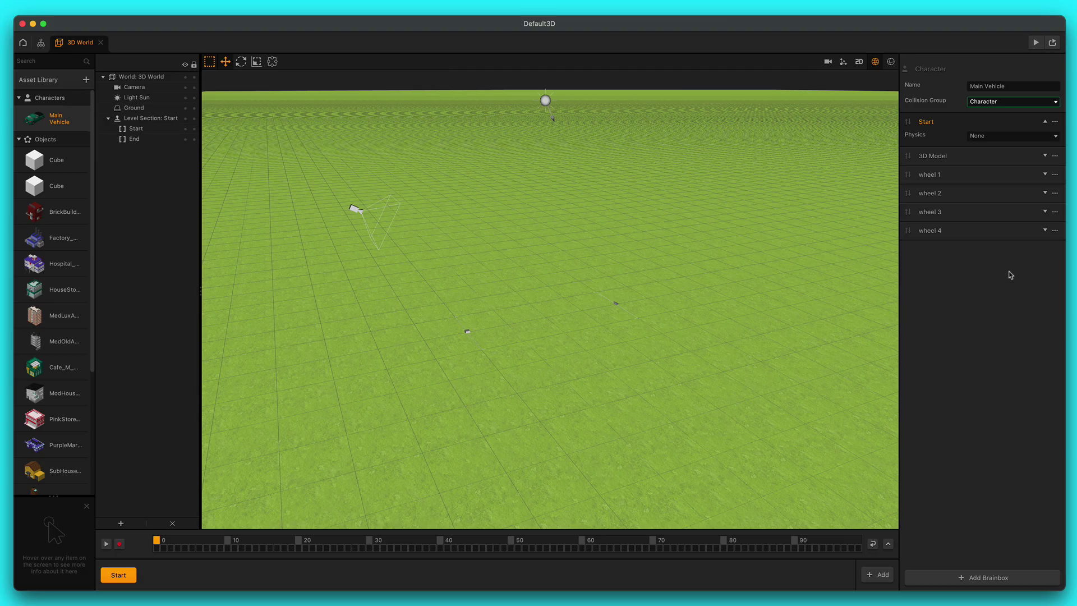
Place Main Vehicle near the scene centre and orbit the view toward the car.
mouse_move(58, 122)
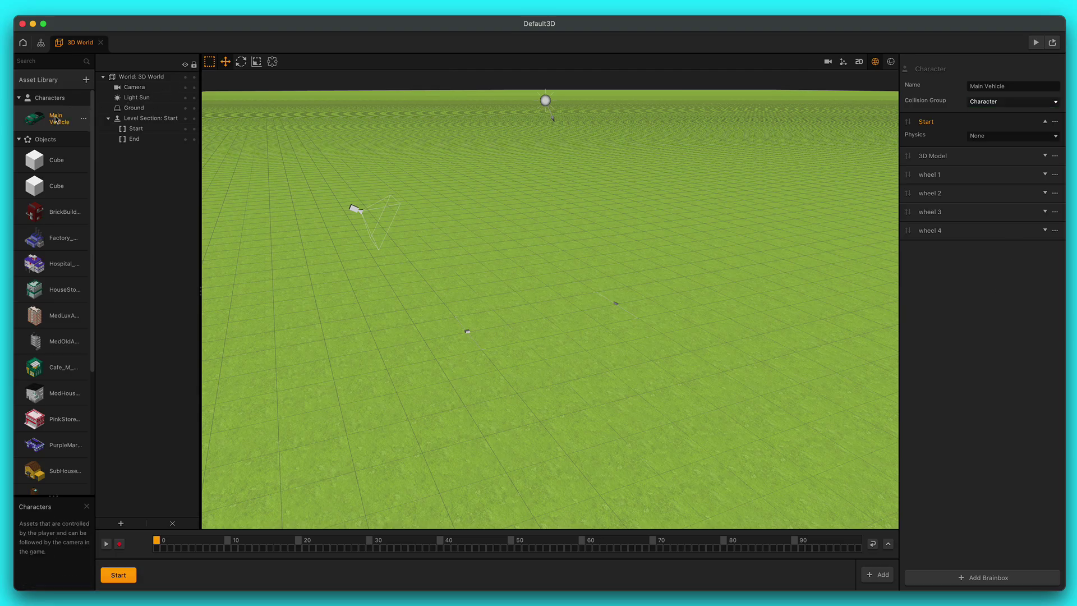
drag(56, 119, 534, 325)
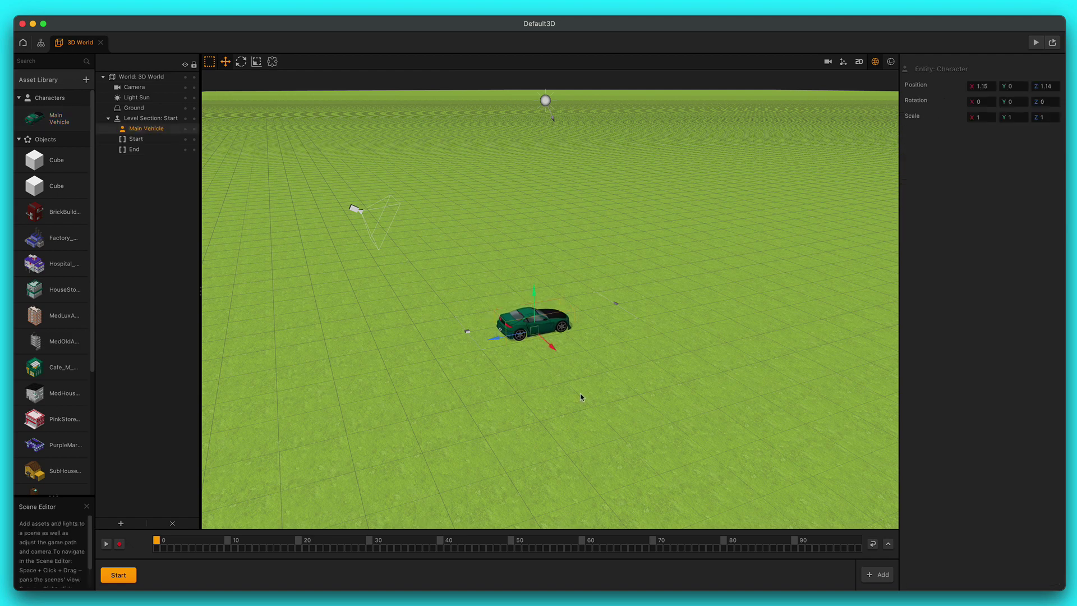
mouse_move(559, 370)
right_down()
mouse_move(528, 380)
mouse_move(553, 375)
mouse_move(542, 359)
mouse_move(533, 401)
mouse_move(517, 365)
mouse_move(560, 362)
mouse_move(550, 367)
right_up()
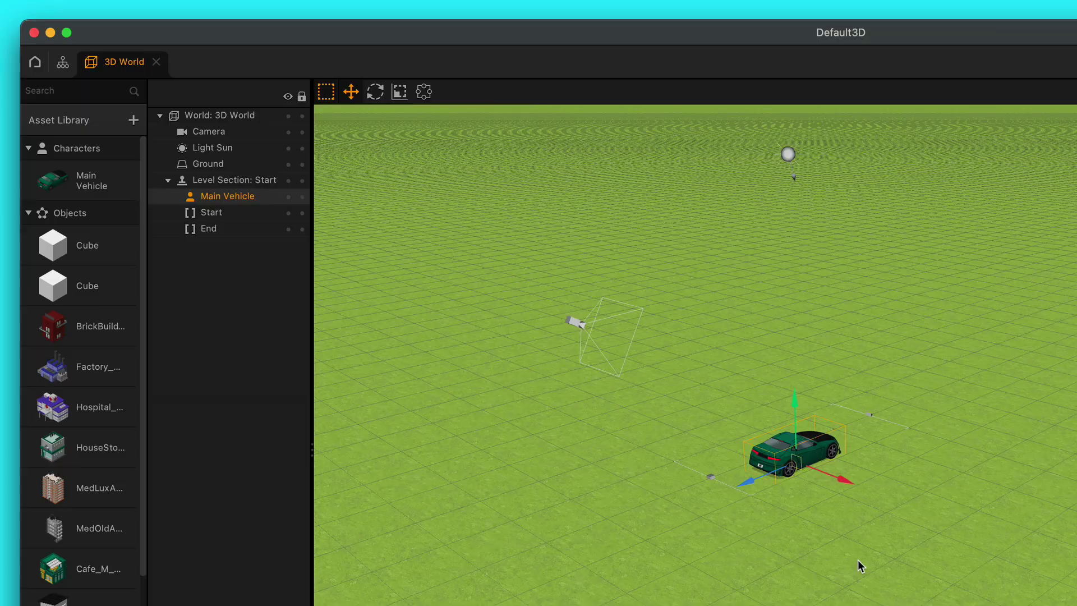
Set the Ground Type to No Ground, then deselect and reframe the view on the car.
click(225, 168)
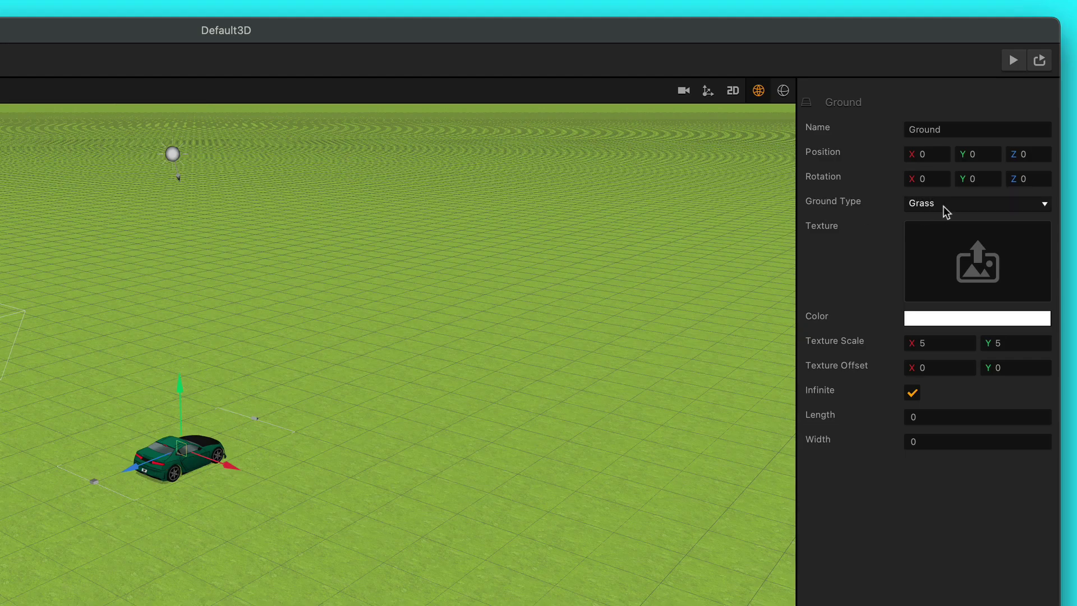
click(996, 135)
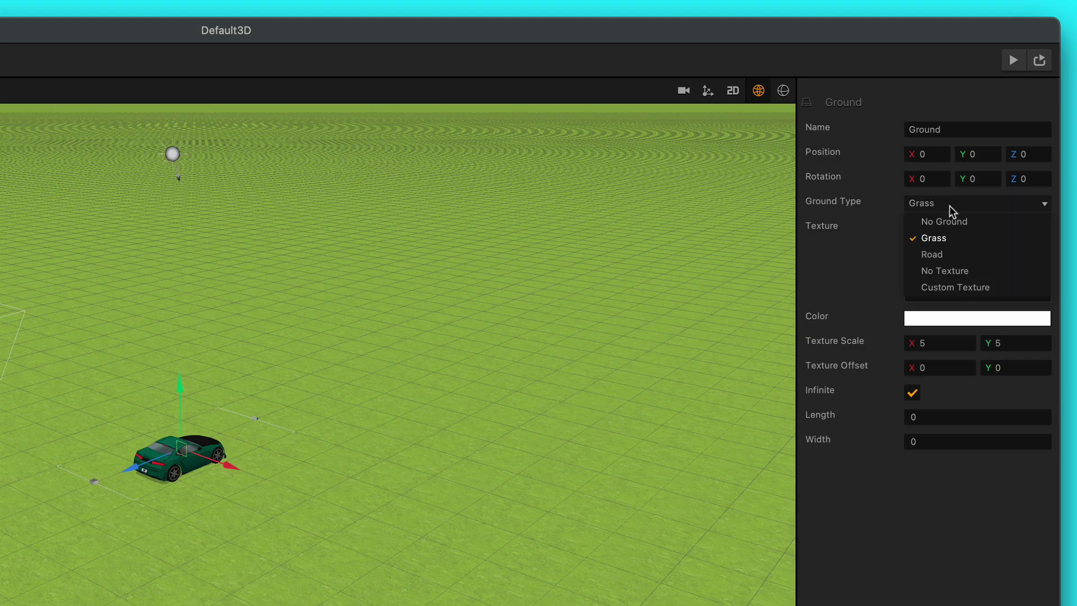
click(961, 223)
click(606, 587)
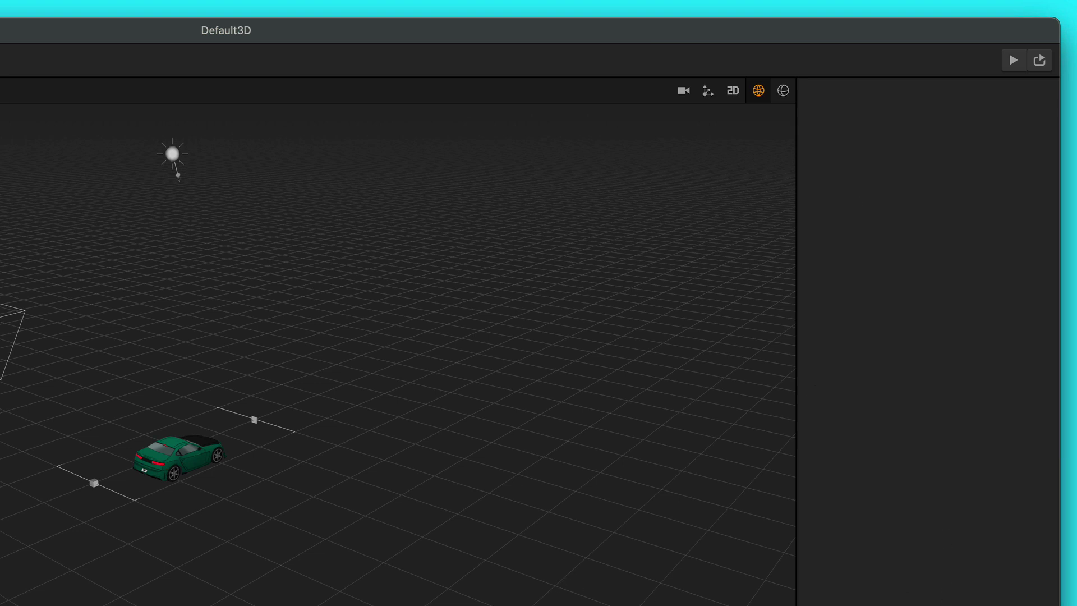
drag(589, 300, 585, 301)
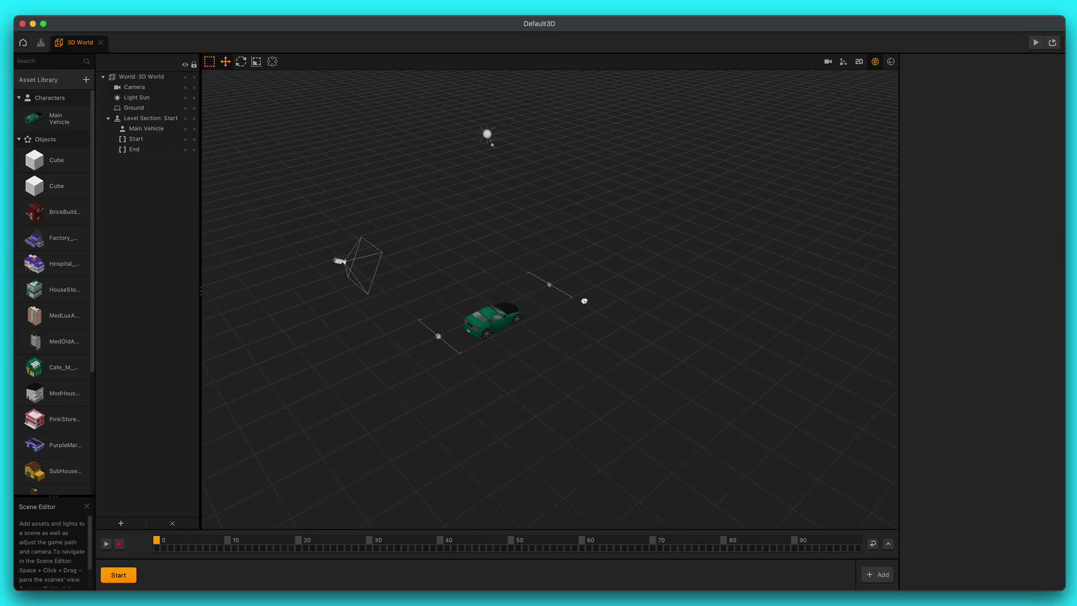
scroll(544, 306, up, 5)
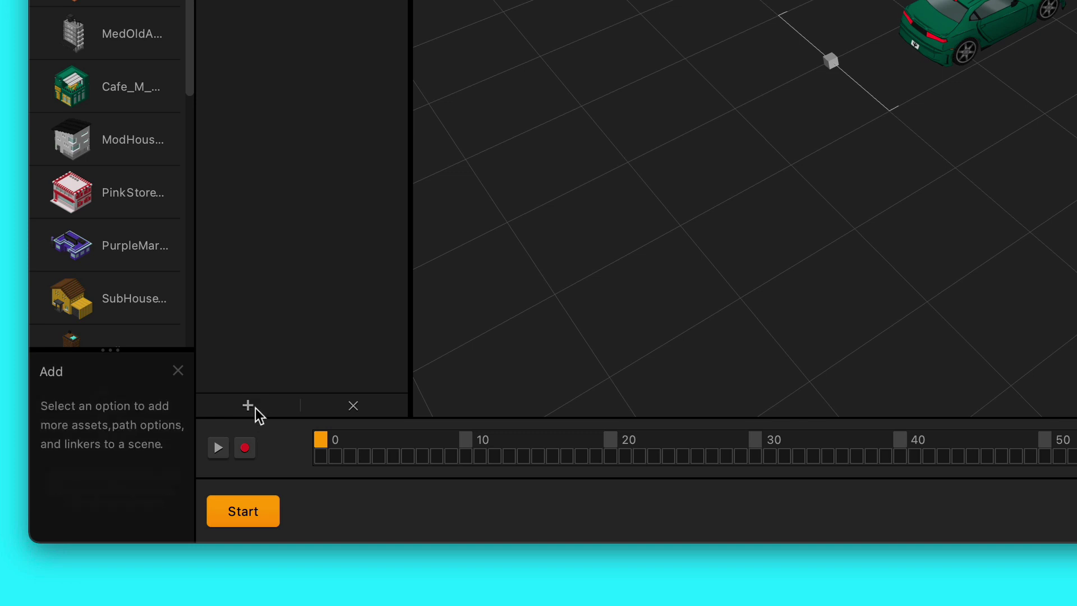
Add a Scene Path through the outliner's + menu and select it to view its settings.
click(256, 407)
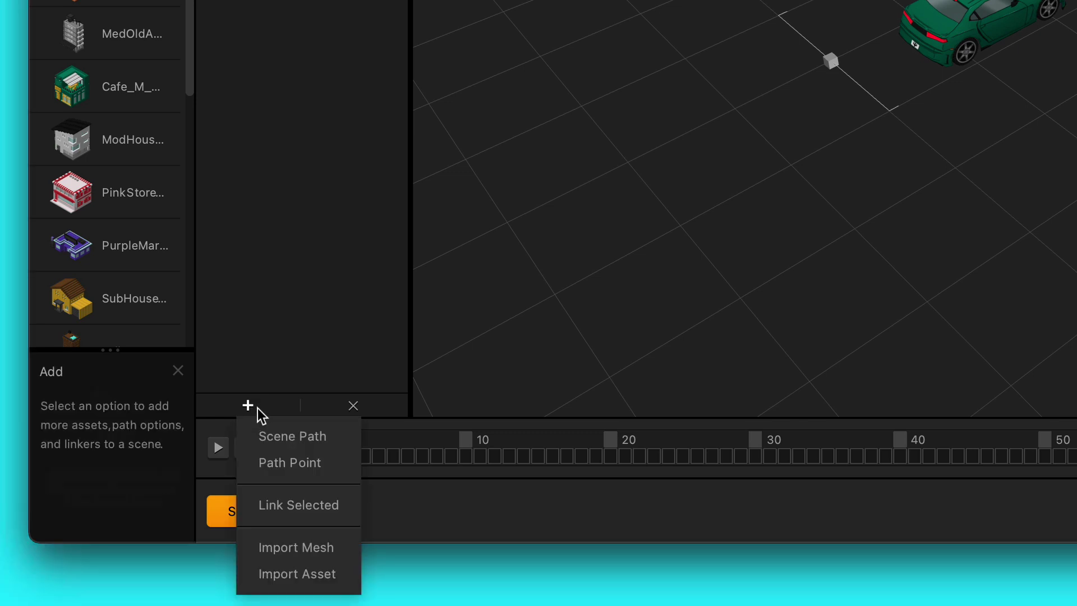
click(316, 448)
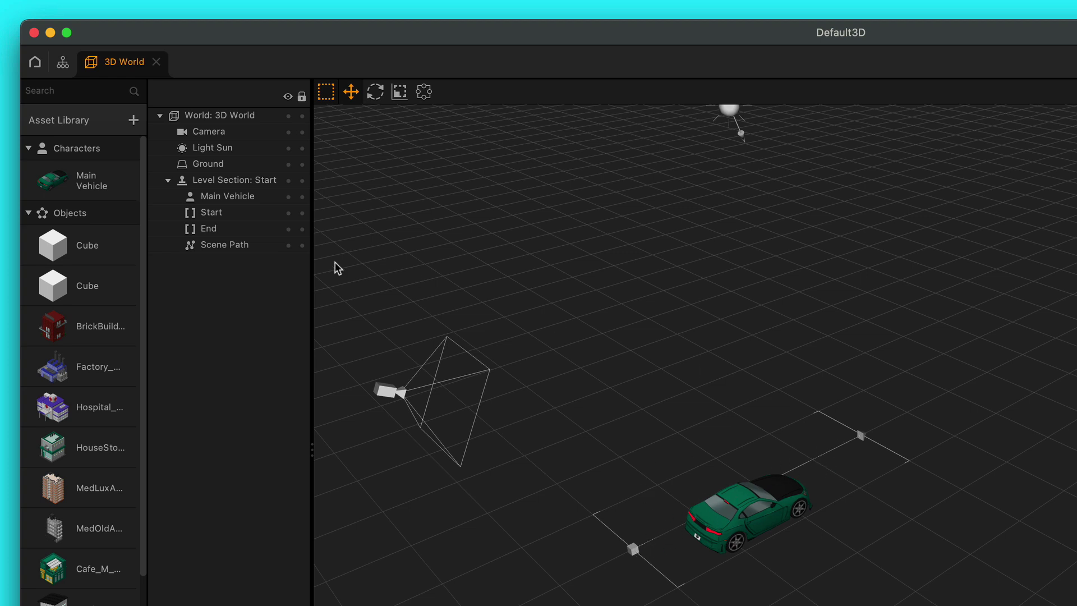
click(259, 247)
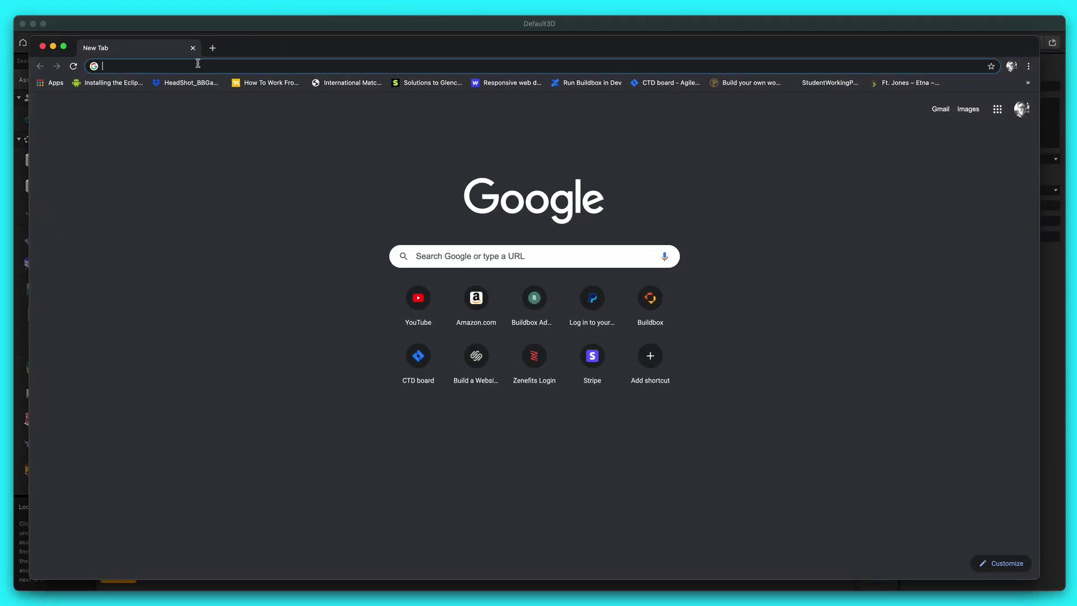
Search Google Images for 'road texture looping'.
text(road texture looping)
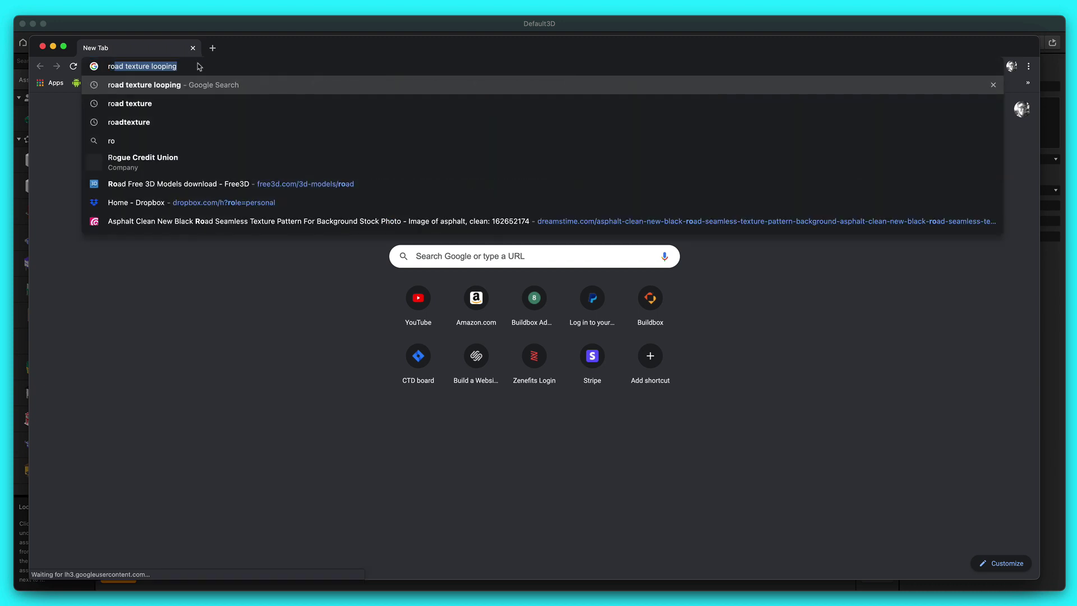
key(Return)
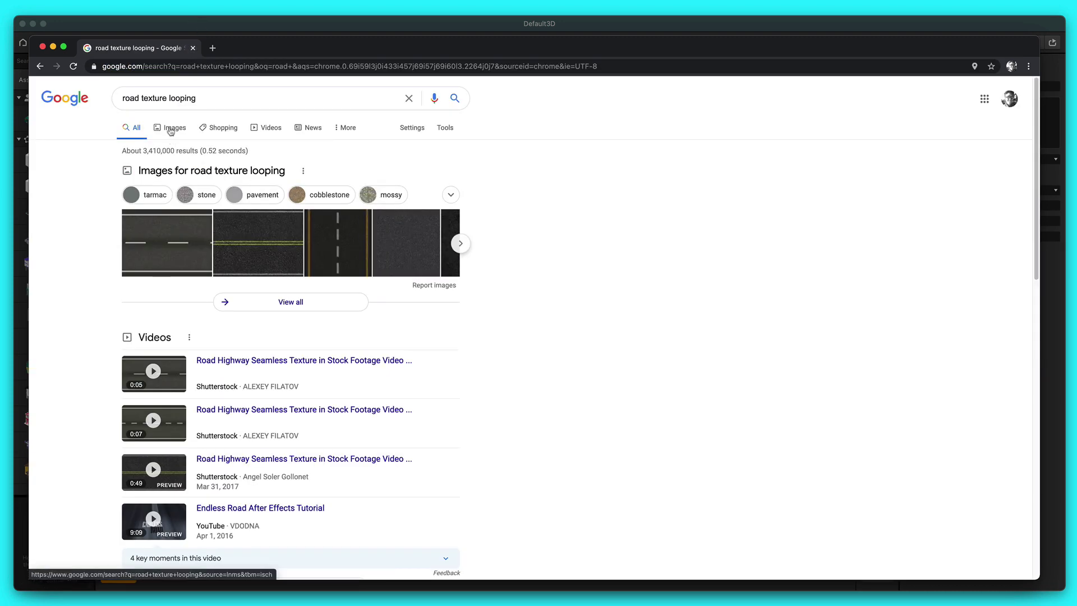
click(169, 131)
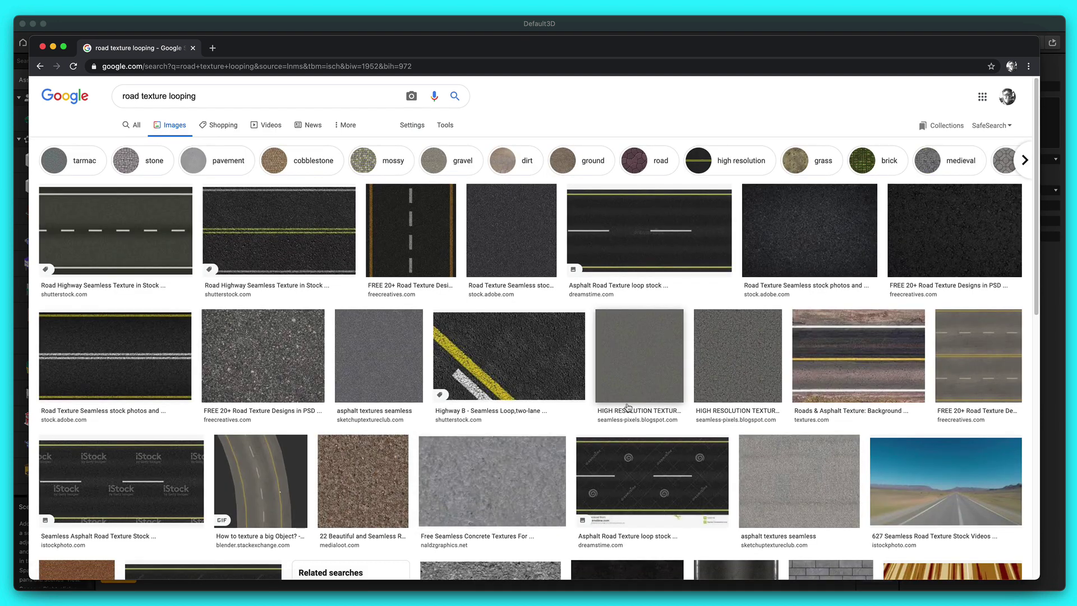
Preview the FreeCreatives seamless asphalt road texture with white dashes.
scroll(627, 406, down, 1)
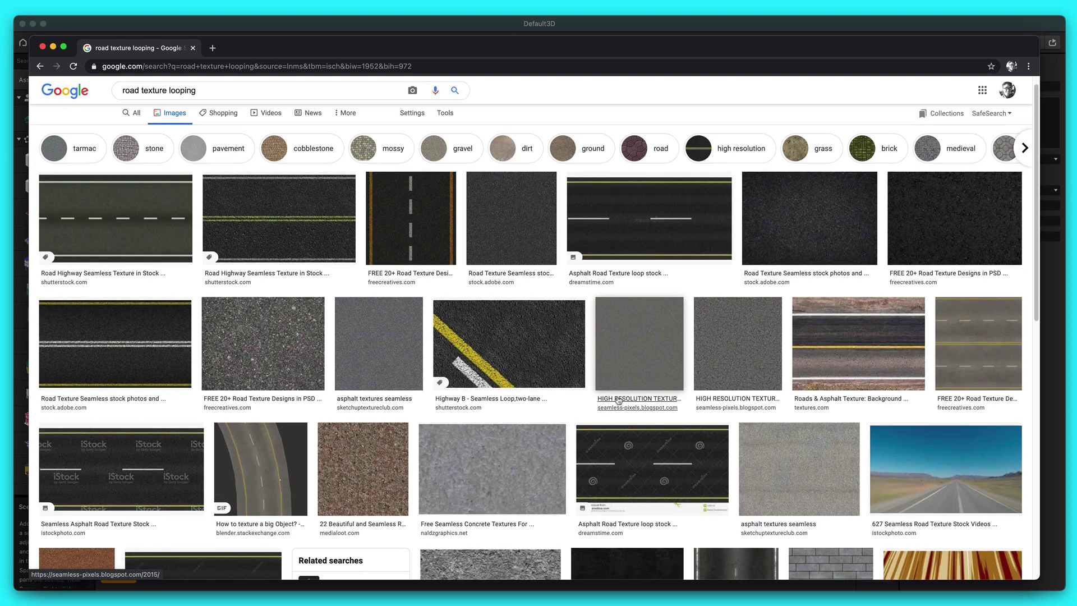
scroll(606, 331, up, 1)
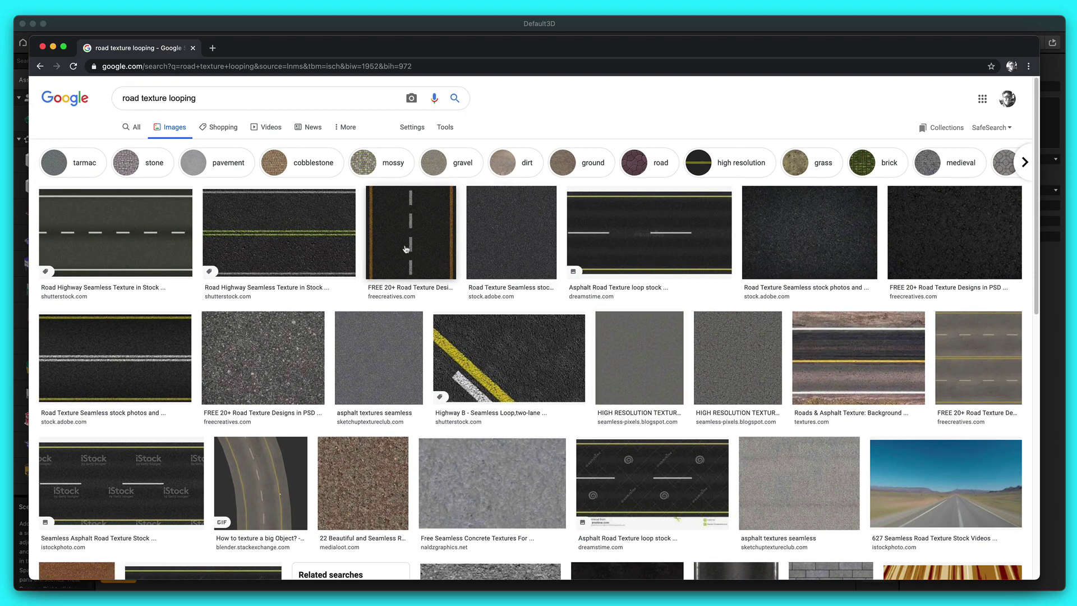
scroll(630, 390, down, 7)
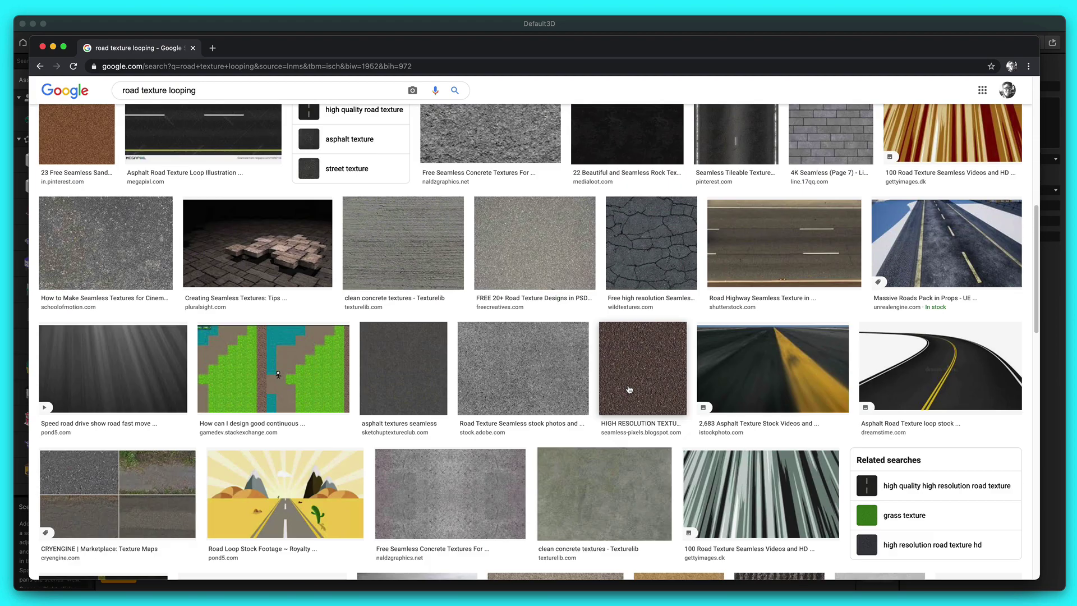
scroll(629, 389, down, 5)
scroll(629, 389, down, 1)
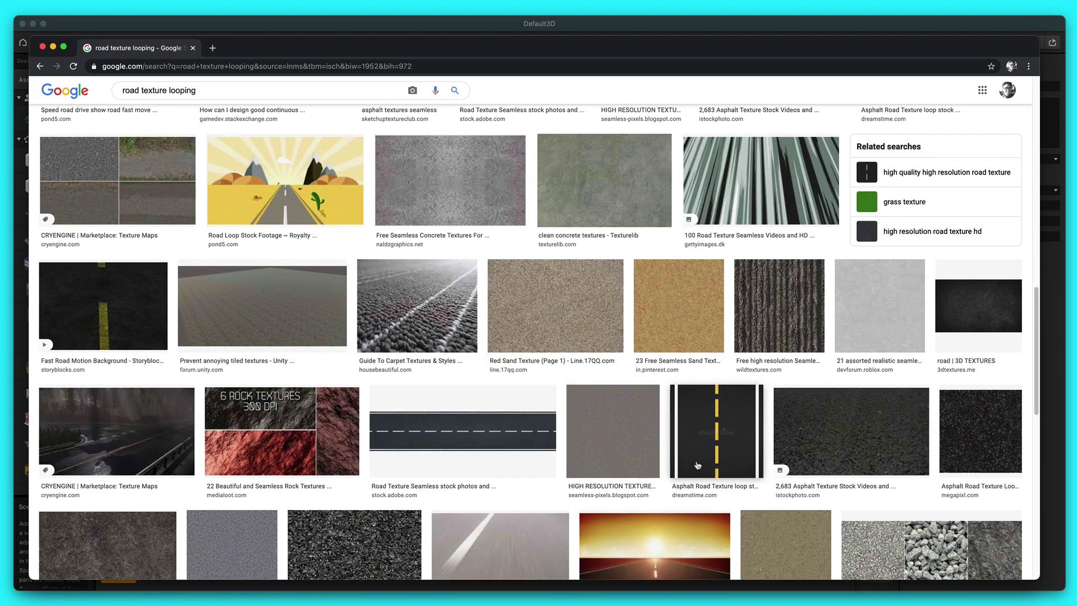
click(732, 452)
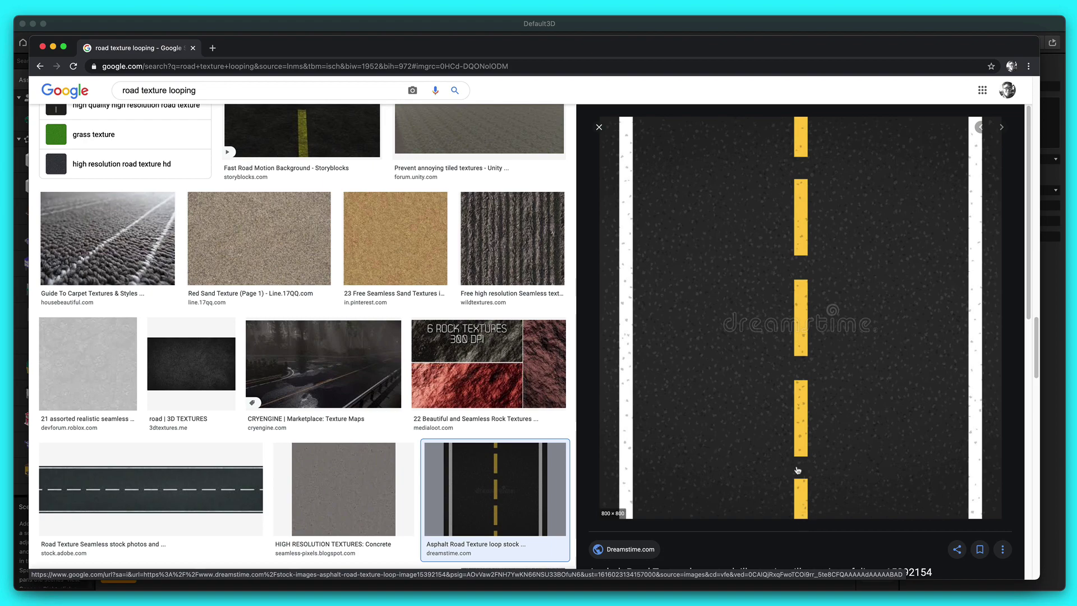
click(599, 127)
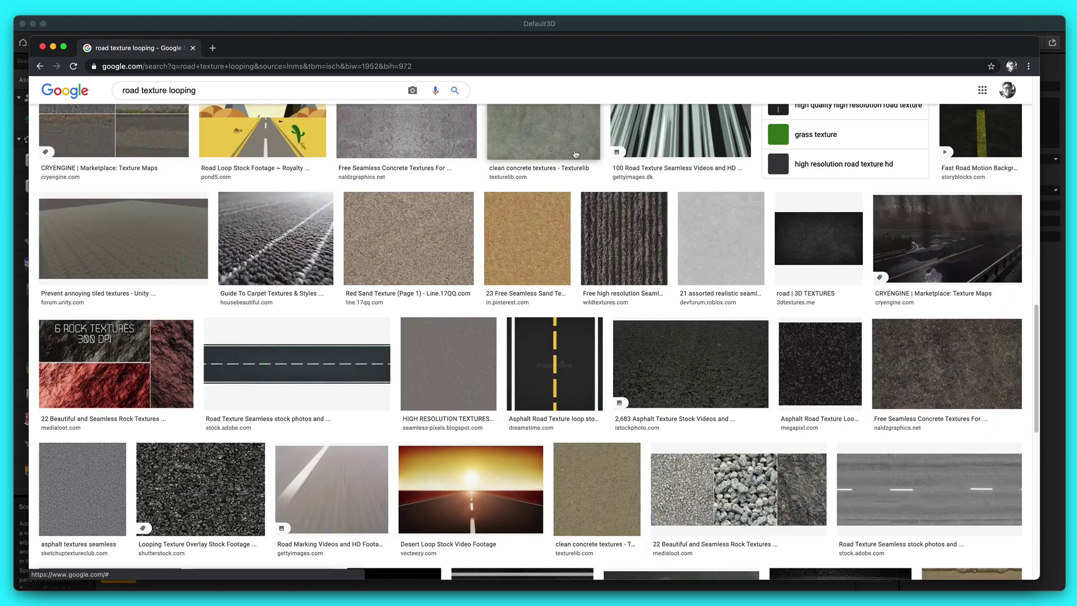
scroll(465, 368, up, 10)
click(431, 253)
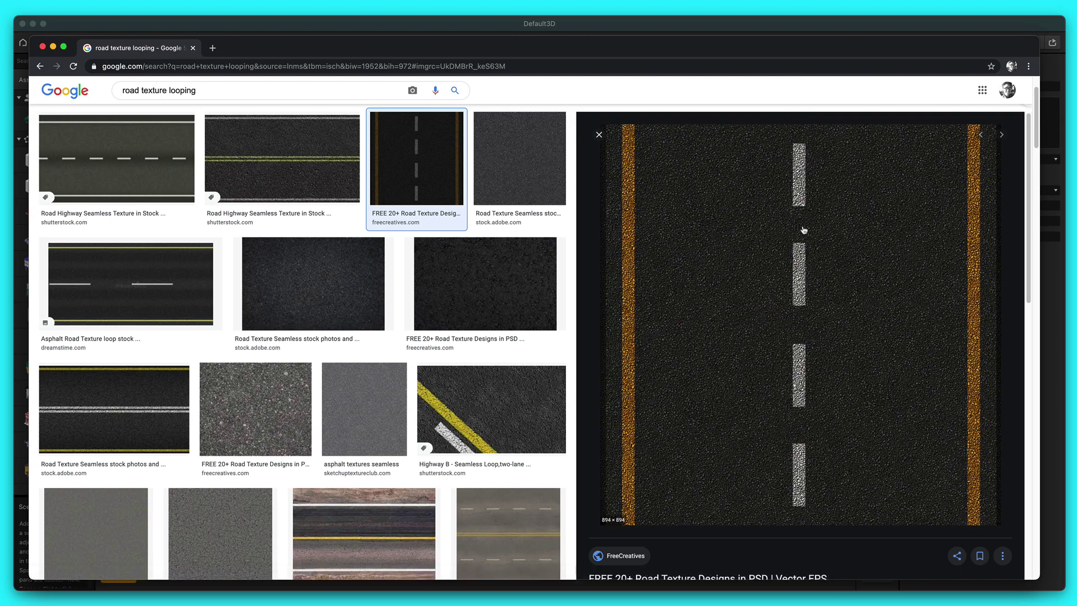
Save the previewed image to the Desktop as 'Road Texture.jpeg' and close Chrome.
right_click(760, 304)
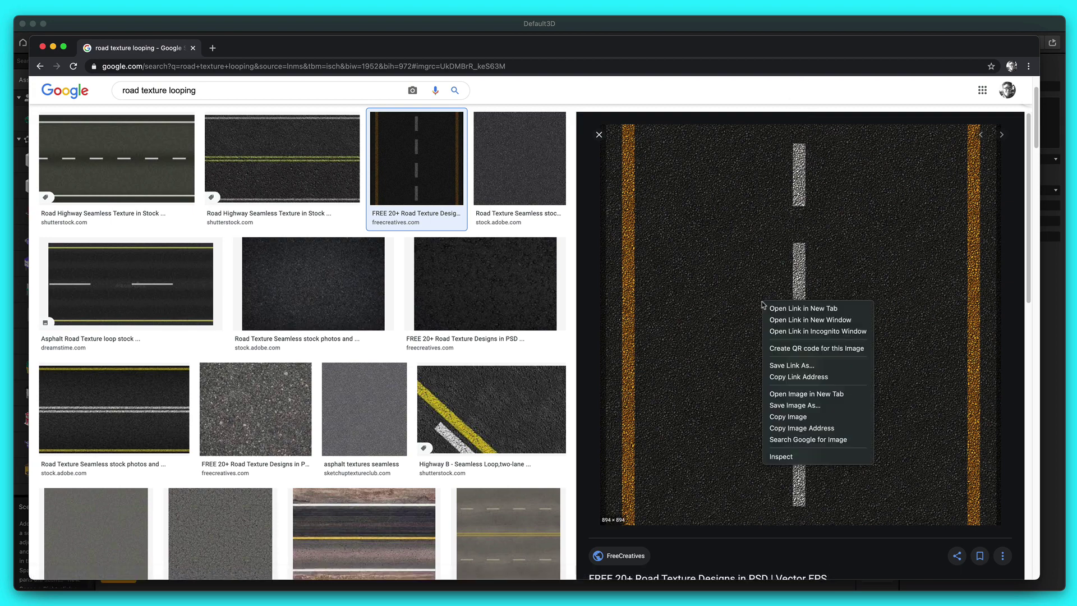
click(831, 407)
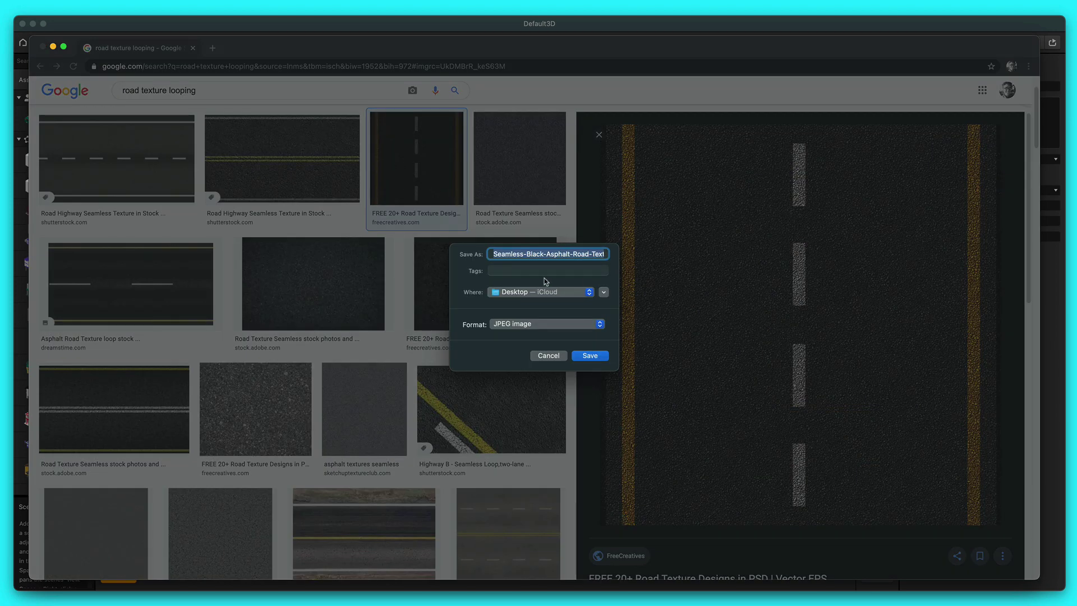
text(Road Texture)
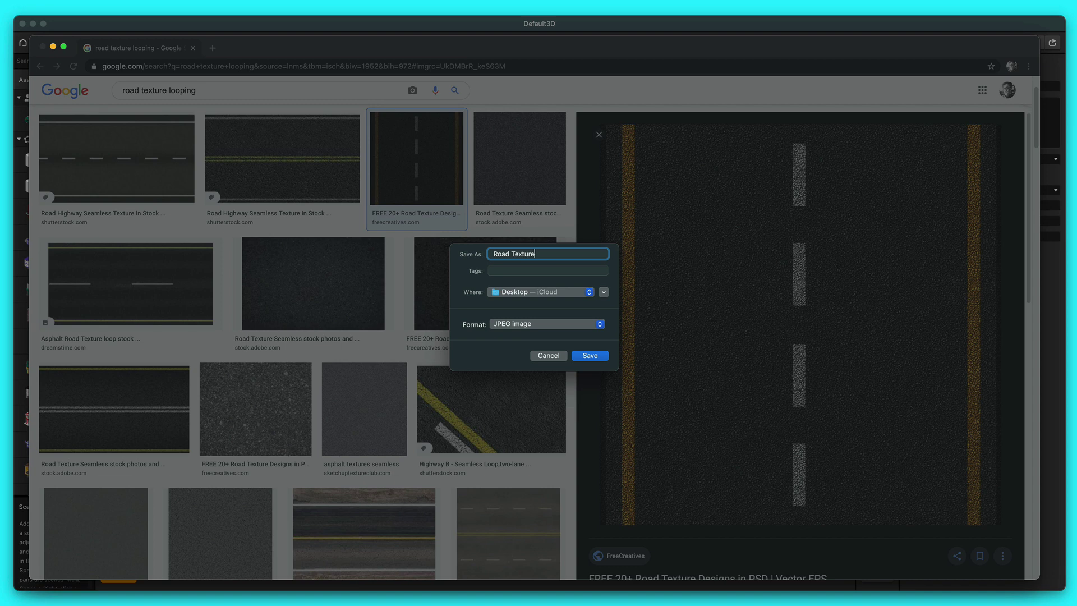
click(590, 355)
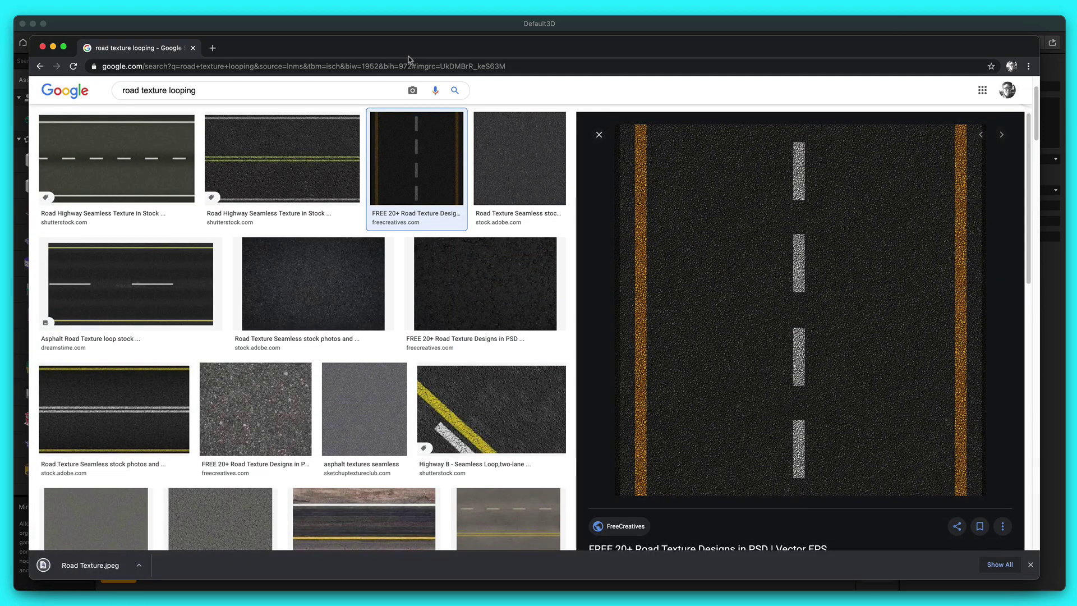
click(43, 48)
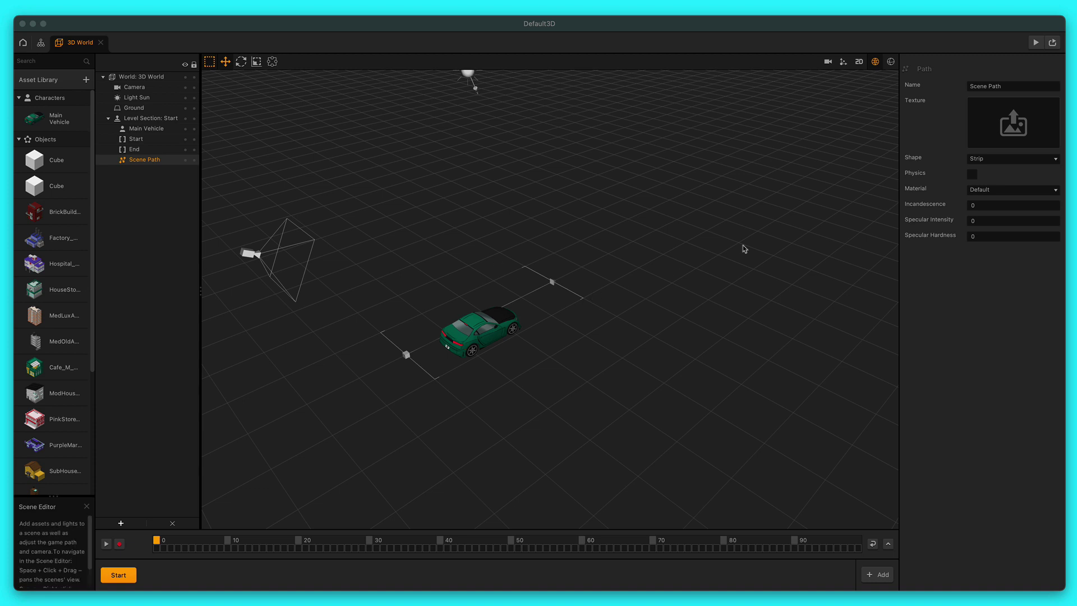